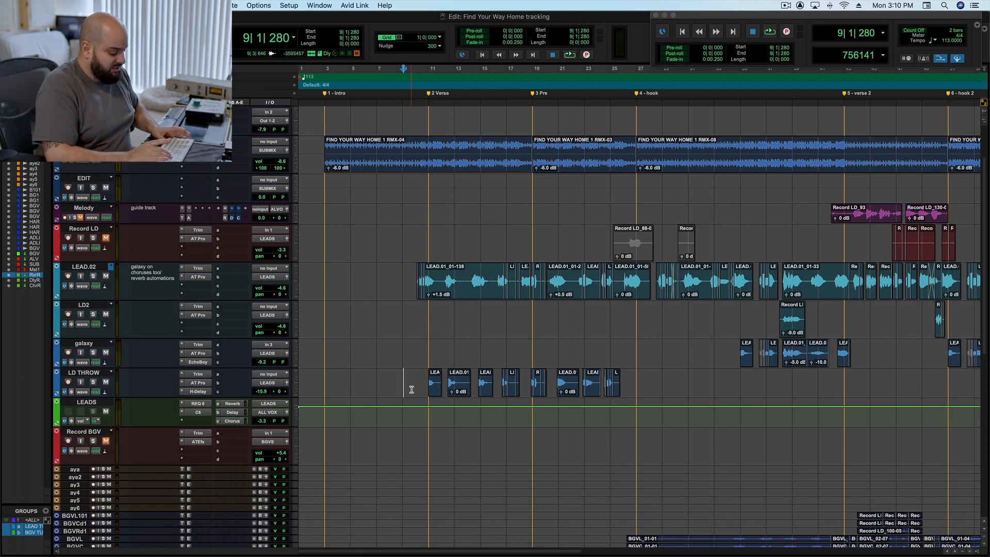
# Zoom the timeline out to show the whole song and place the edit cursor near bar 4 above the instrumental tracks.
pyautogui.press('r')
pyautogui.press('r')
pyautogui.press('t')
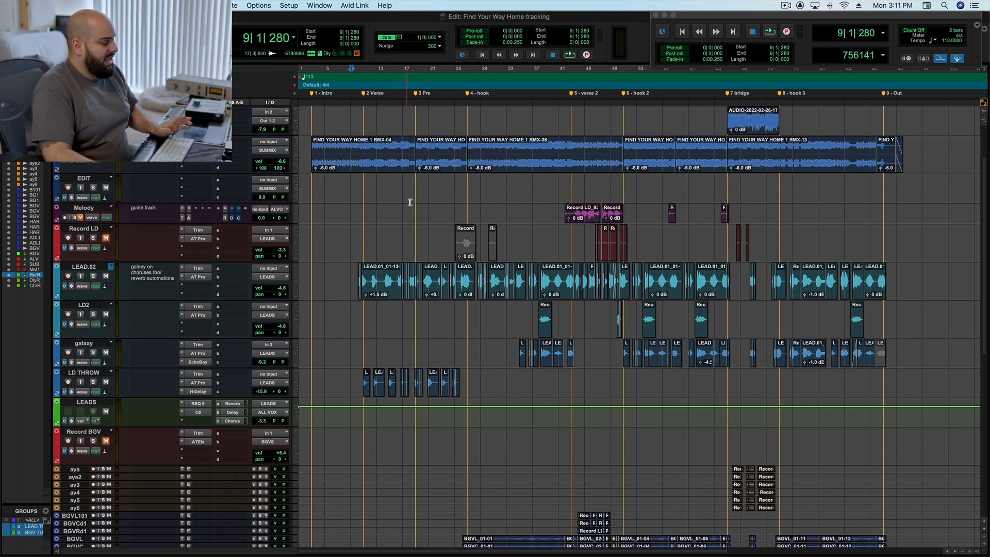
pyautogui.scroll(3, 406, 218)
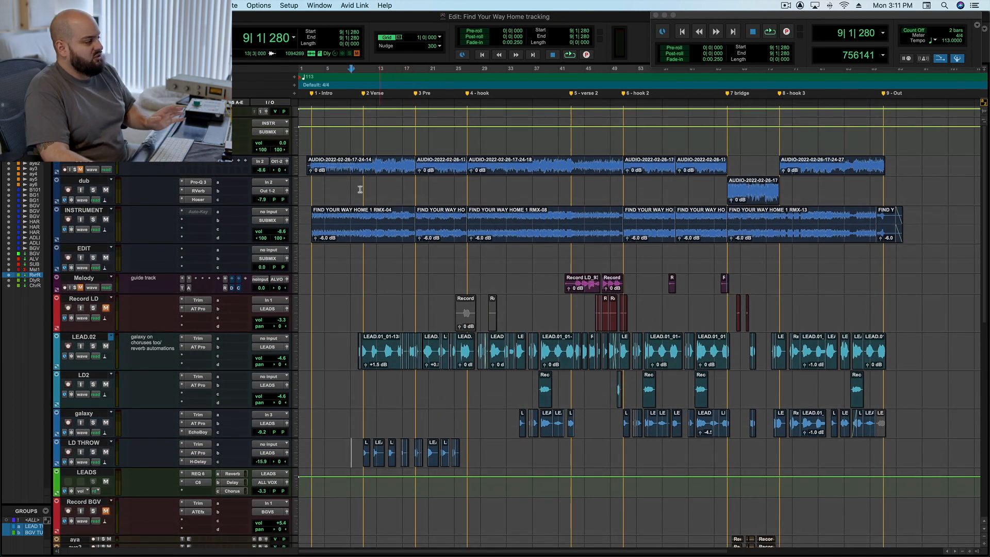
pyautogui.click(324, 120)
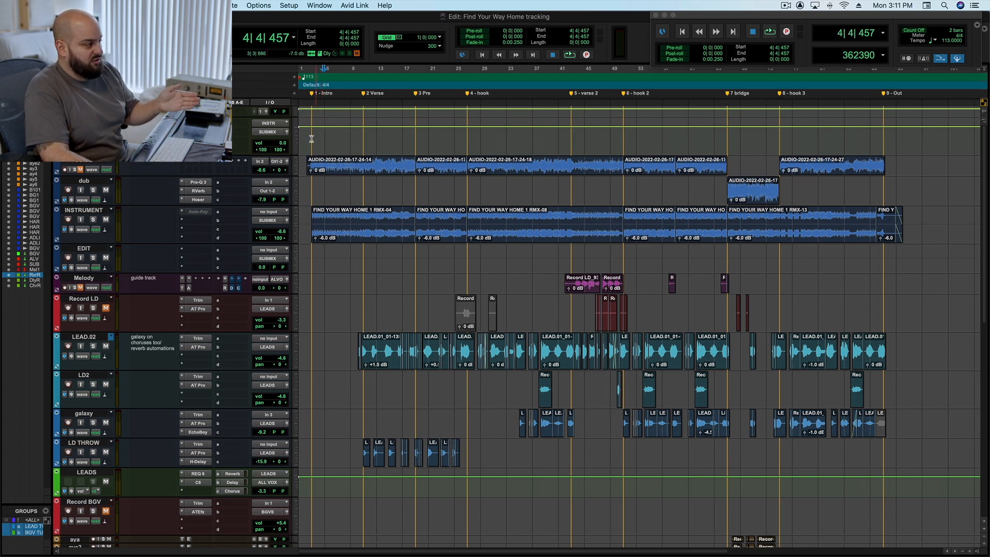
# Highlight song-length ranges across the instrumental tracks, ending with the empty EDIT track from about bar 3 to the outro.
pyautogui.moveTo(311, 135)
pyautogui.mouseDown()
pyautogui.moveTo(865, 263)
pyautogui.moveTo(905, 266)
pyautogui.moveTo(903, 230)
pyautogui.mouseUp()
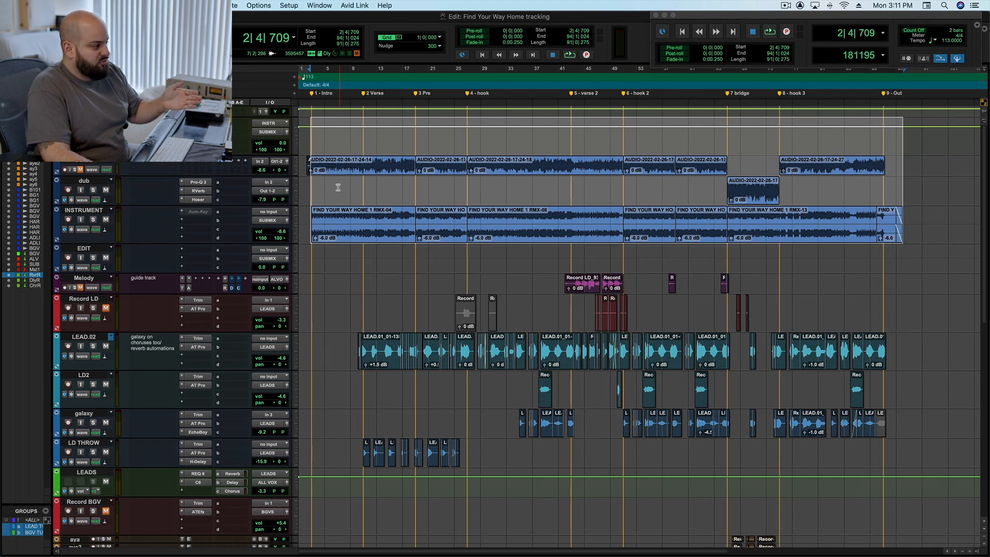
pyautogui.moveTo(310, 190); pyautogui.dragTo(517, 192)
pyautogui.moveTo(328, 121); pyautogui.dragTo(512, 150)
pyautogui.moveTo(309, 191); pyautogui.dragTo(830, 222)
pyautogui.moveTo(313, 247); pyautogui.dragTo(877, 260)
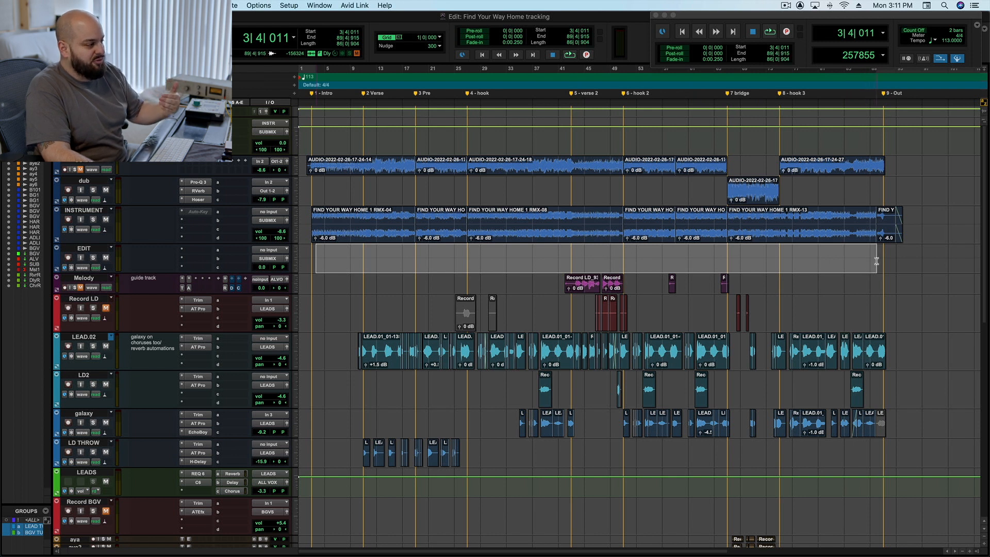
# Select the first instrumental clip, FIND YOUR WAY HOME 1 RMX-04, on the INSTRUMENT track.
pyautogui.click(329, 228)
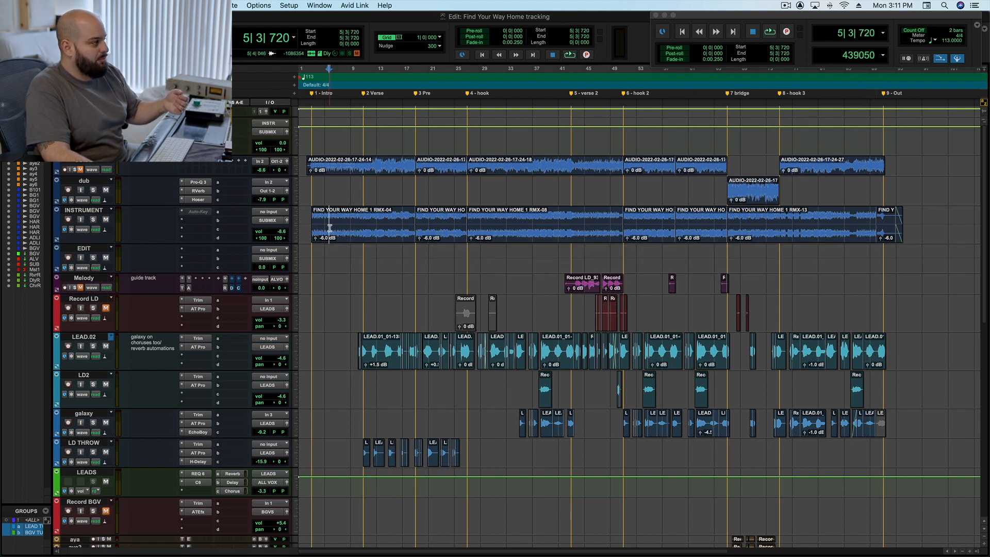
pyautogui.moveTo(369, 227)
pyautogui.mouseDown()
pyautogui.moveTo(369, 255)
pyautogui.moveTo(683, 254)
pyautogui.moveTo(686, 222)
pyautogui.moveTo(398, 246)
pyautogui.moveTo(353, 239)
pyautogui.mouseUp()
pyautogui.click(353, 238)
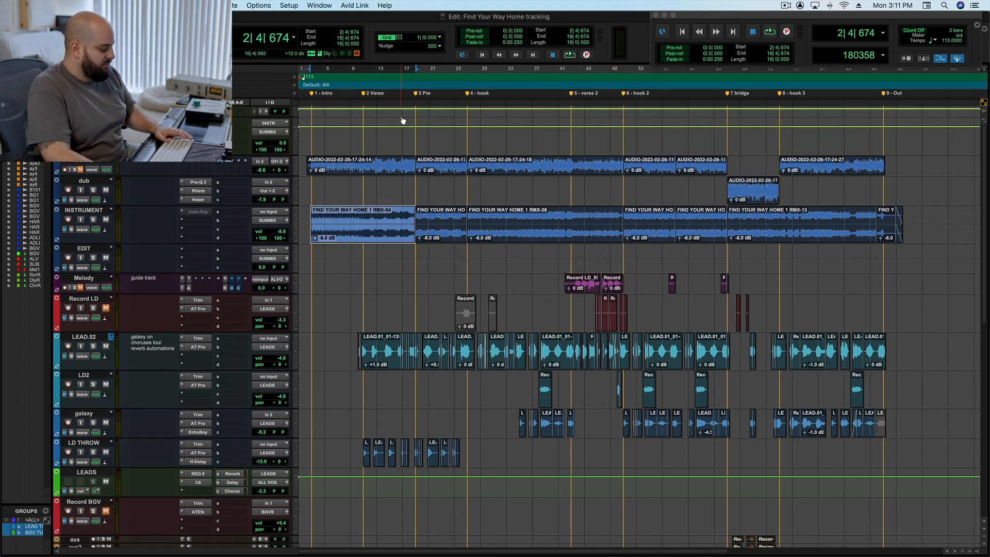
pyautogui.moveTo(375, 214); pyautogui.dragTo(377, 214)
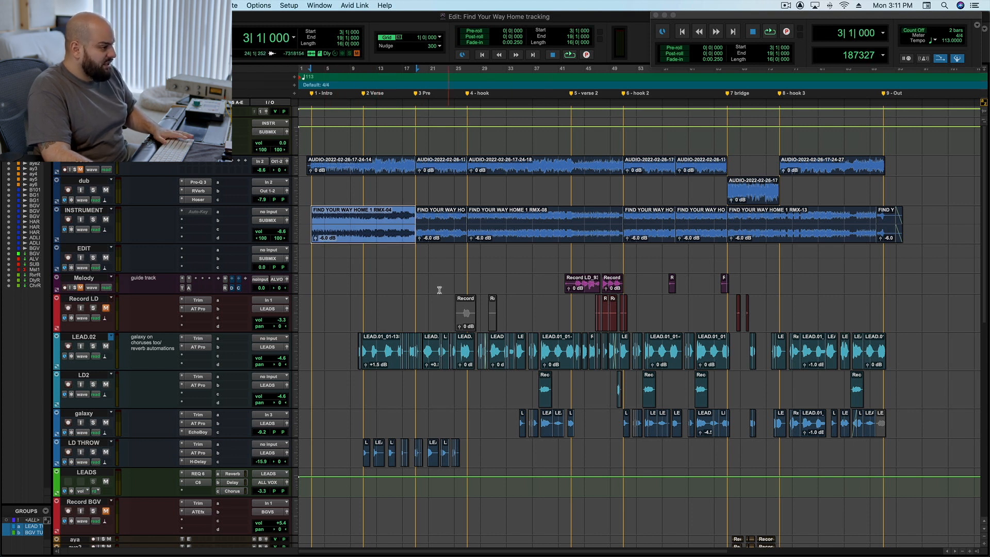
# Select the Record LD track and highlight its clips, plus the clips and empty range on the Melody guide track.
pyautogui.click(88, 302)
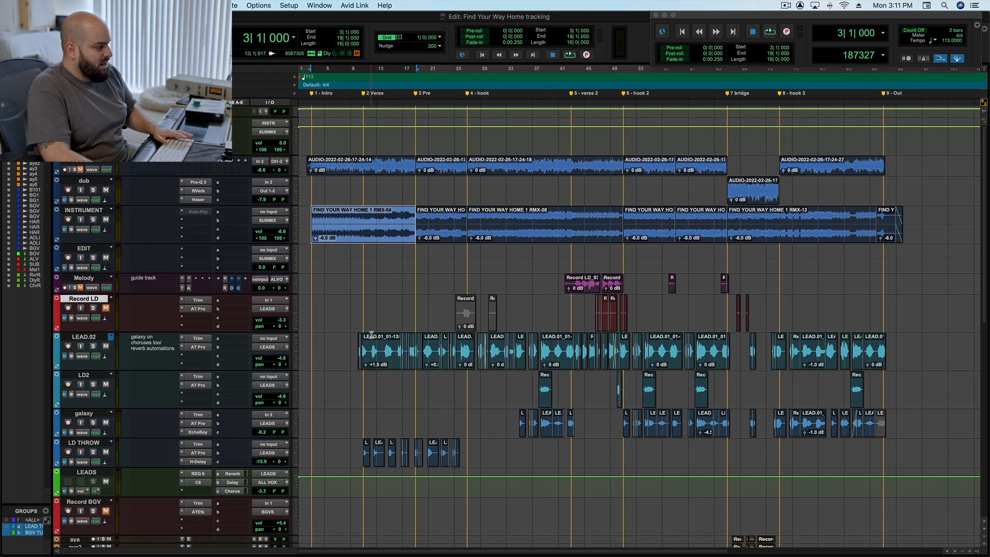
pyautogui.moveTo(346, 303); pyautogui.dragTo(893, 309)
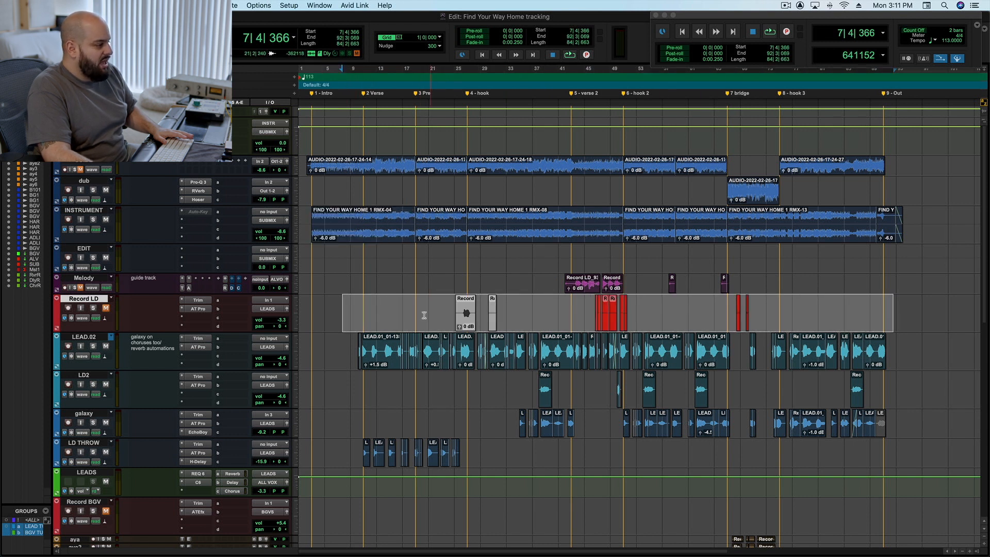
pyautogui.moveTo(362, 282); pyautogui.dragTo(686, 295)
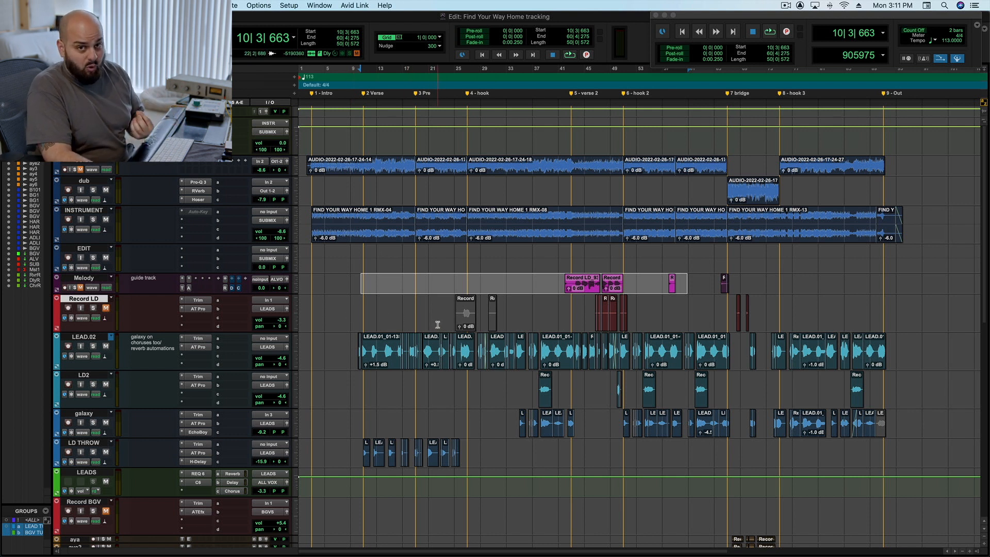
pyautogui.moveTo(338, 283); pyautogui.dragTo(561, 284)
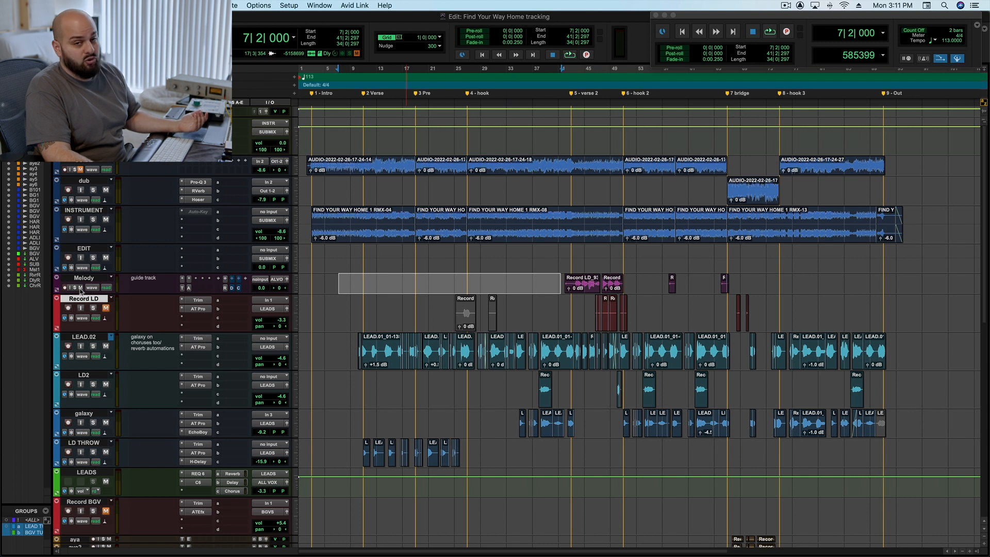
# Highlight stretches of the Record LD track, ending with a short range at the start of the verse.
pyautogui.moveTo(343, 312); pyautogui.dragTo(500, 321)
pyautogui.moveTo(405, 311); pyautogui.dragTo(694, 314)
pyautogui.moveTo(481, 312); pyautogui.dragTo(477, 312)
pyautogui.moveTo(404, 312); pyautogui.dragTo(377, 311)
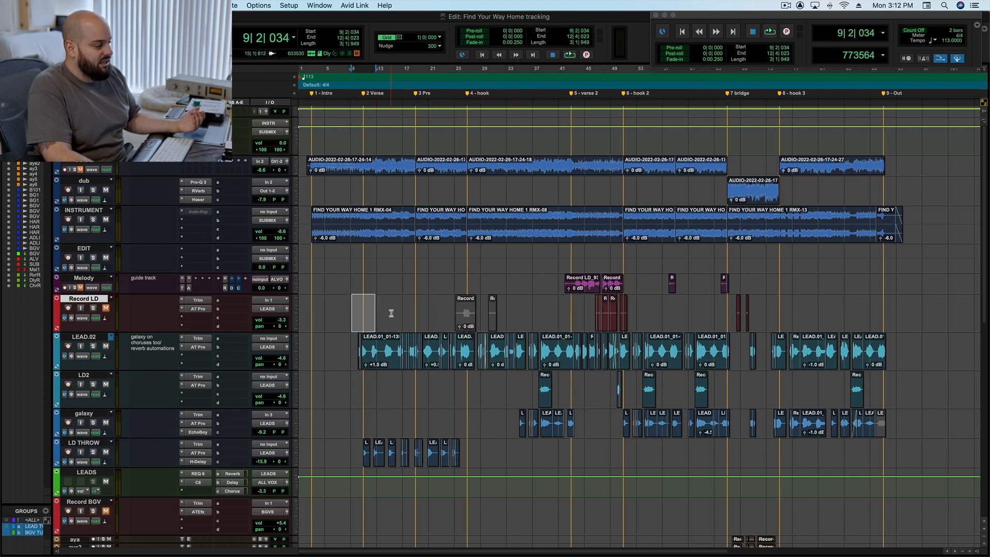
# Move the Record LD clip near the first hook marker down to the LEAD.02 track, and undo the move.
pyautogui.click(466, 315)
pyautogui.keyDown('shift'); pyautogui.click(465, 340); pyautogui.keyUp('shift')
pyautogui.moveTo(466, 312); pyautogui.dragTo(465, 350)
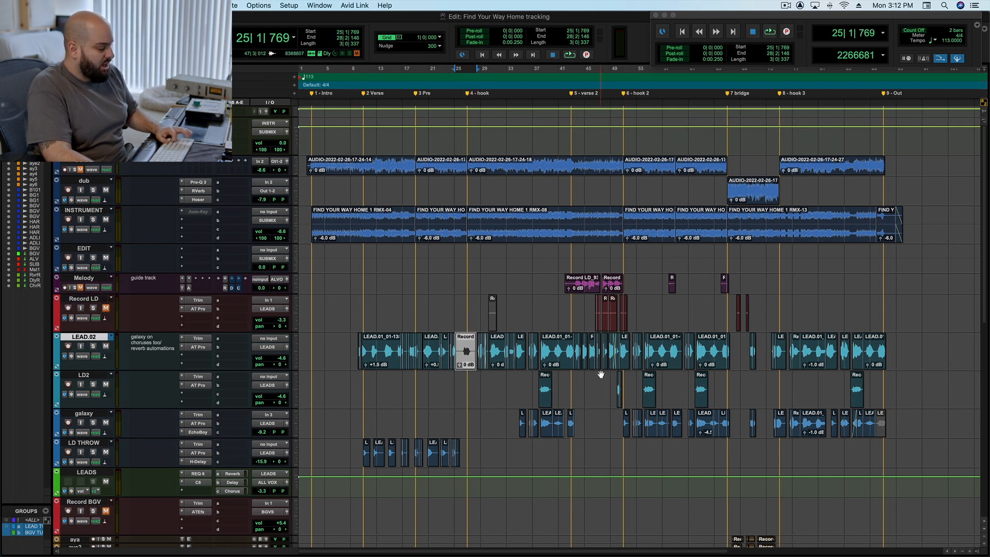
pyautogui.press('super+z')
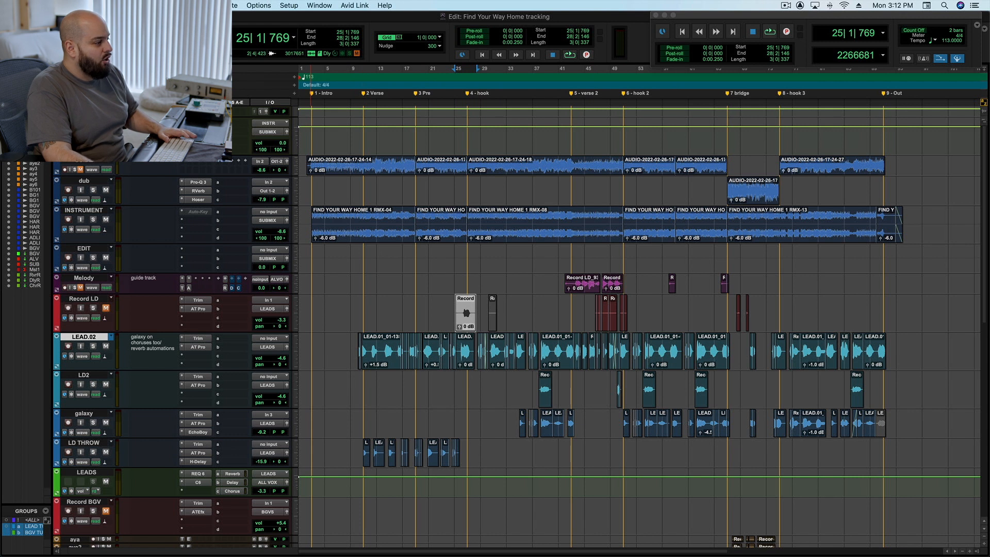
# Highlight the Record LD range from the verse into the first hook, and select the Record LD and LEAD.02 tracks in turn.
pyautogui.click(392, 350)
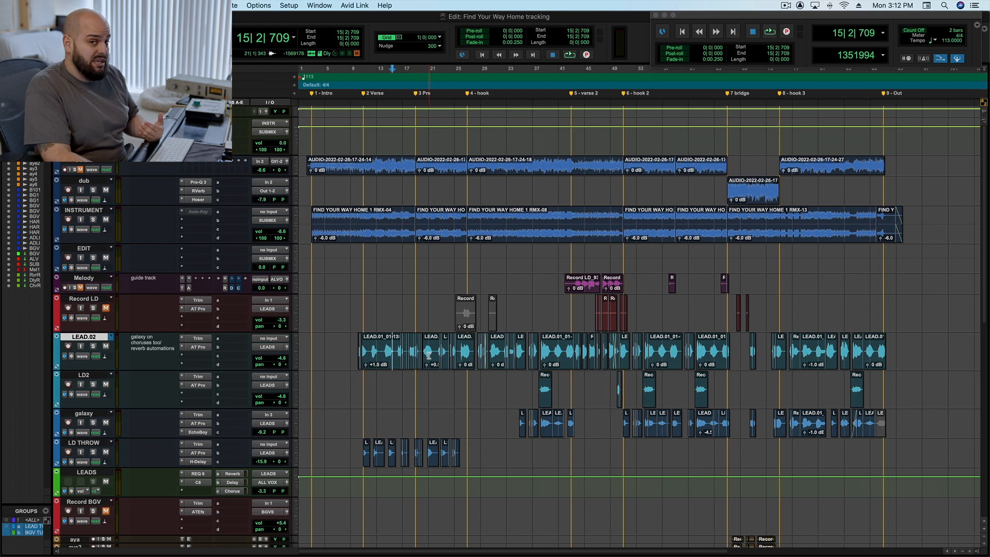
pyautogui.moveTo(392, 317); pyautogui.dragTo(362, 304)
pyautogui.moveTo(423, 312); pyautogui.dragTo(553, 312)
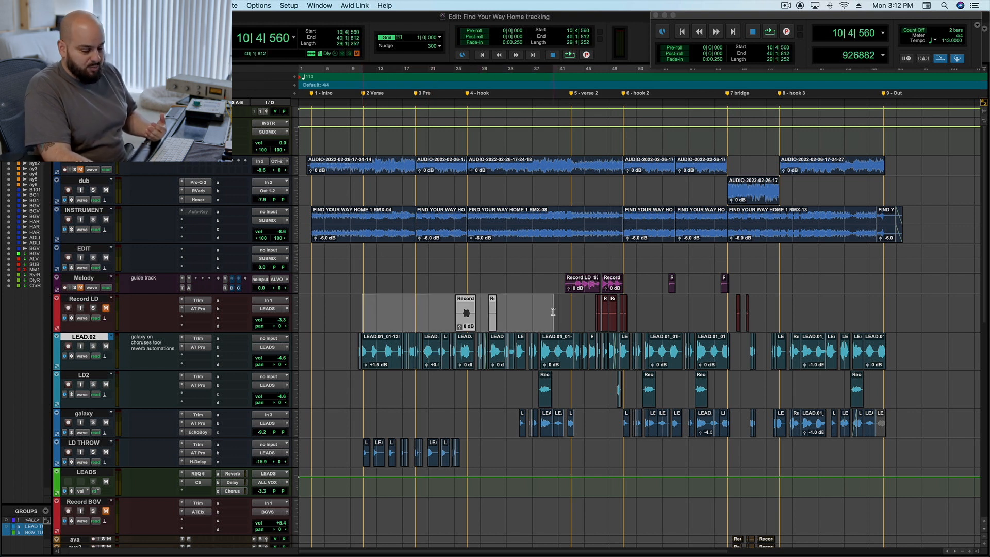
pyautogui.click(78, 299)
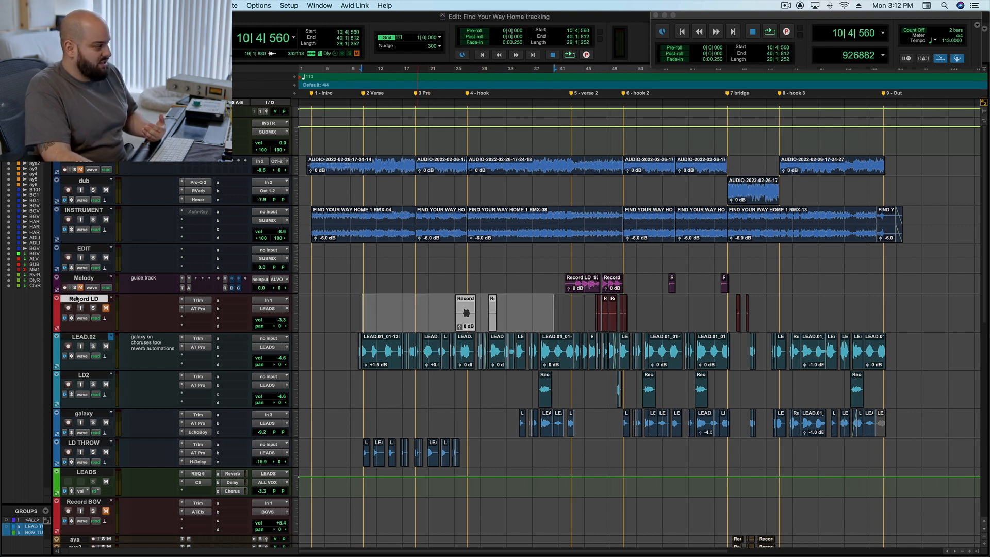
pyautogui.click(80, 337)
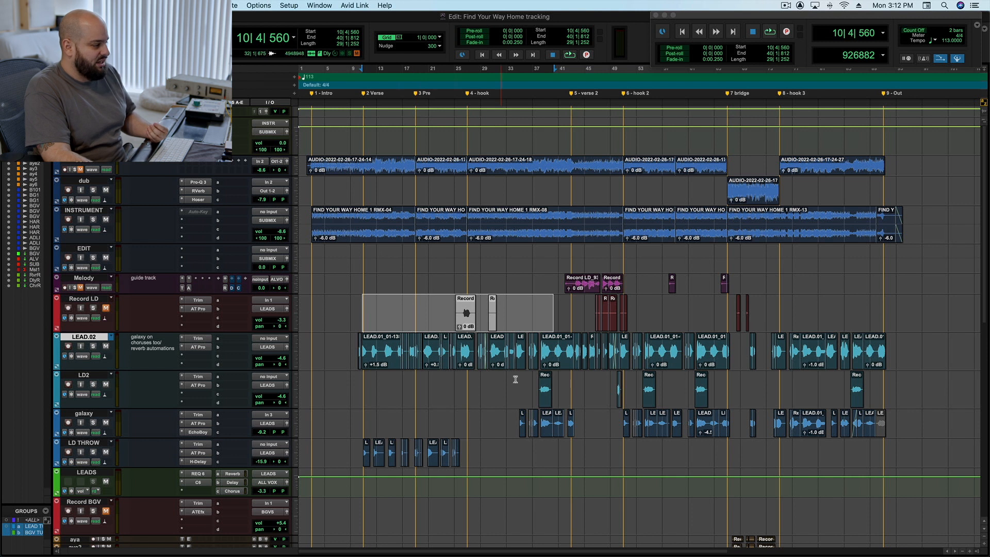
# Highlight the clips on the LD THROW track, followed by the galaxy clips leading up to verse 2.
pyautogui.click(342, 446)
pyautogui.moveTo(360, 447); pyautogui.dragTo(521, 452)
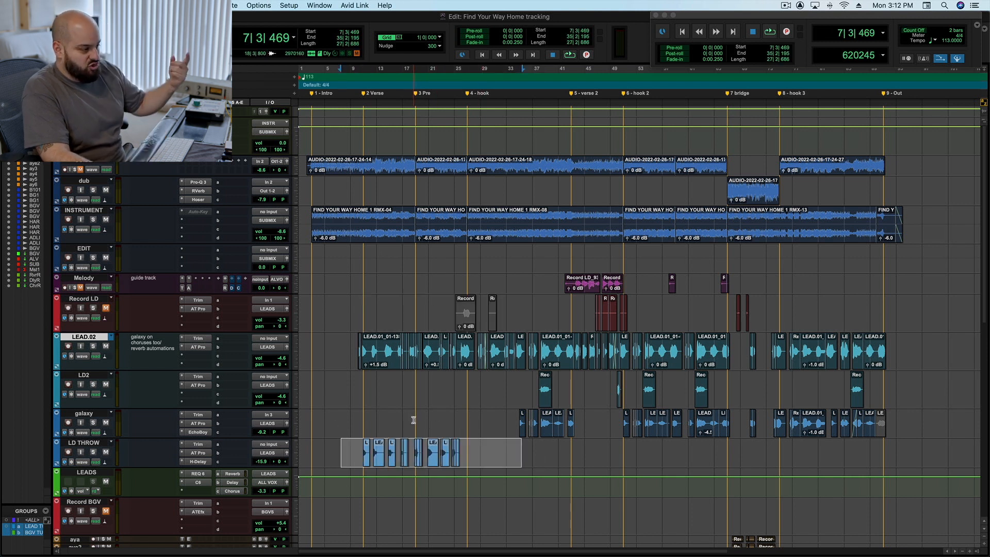
pyautogui.moveTo(365, 453); pyautogui.dragTo(442, 453)
pyautogui.click(345, 458)
pyautogui.moveTo(345, 457); pyautogui.dragTo(463, 458)
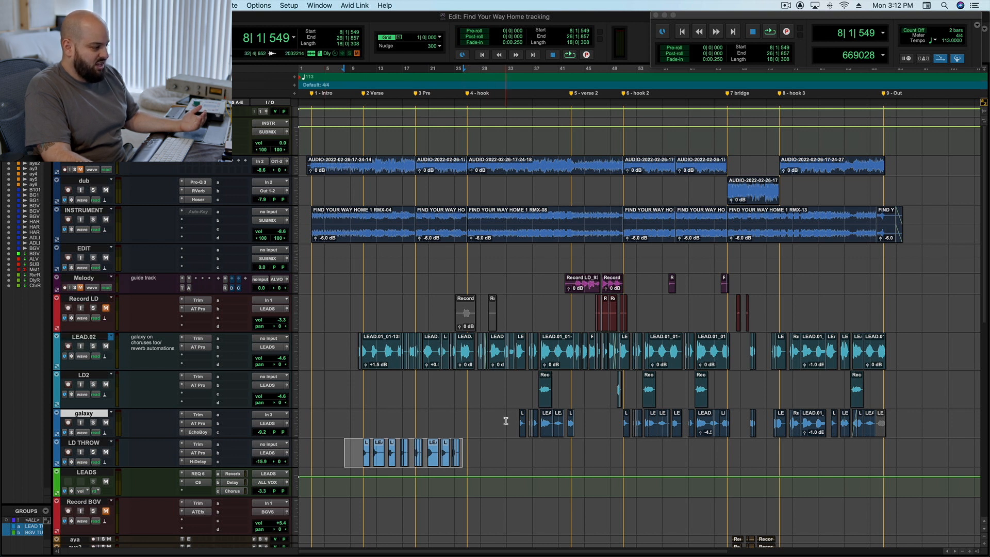
pyautogui.moveTo(505, 422); pyautogui.dragTo(596, 428)
# Select the LEADS bus and inspect its REQ 6 equalizer and C6 multiband compressor settings.
pyautogui.scroll(-2, 567, 408)
pyautogui.scroll(-1, 552, 386)
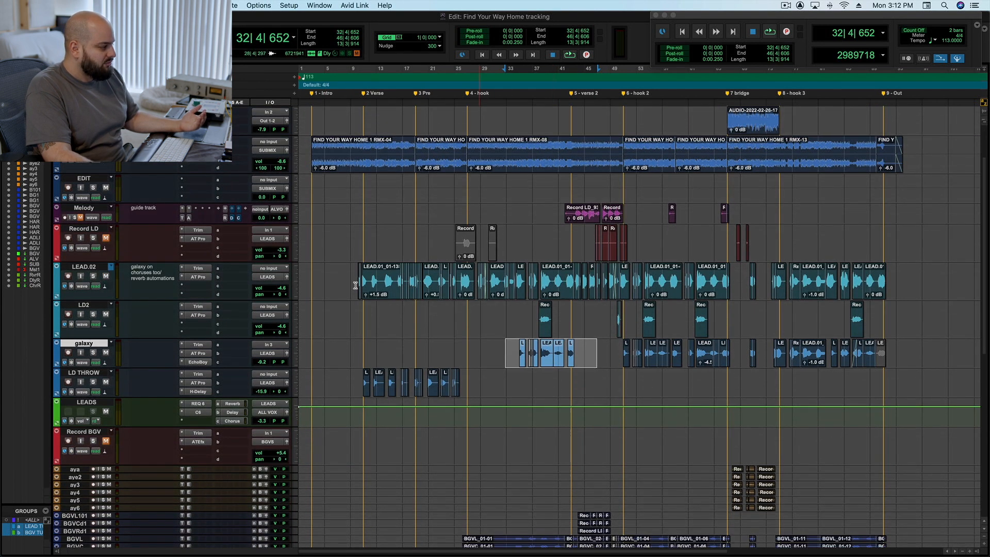
pyautogui.click(96, 402)
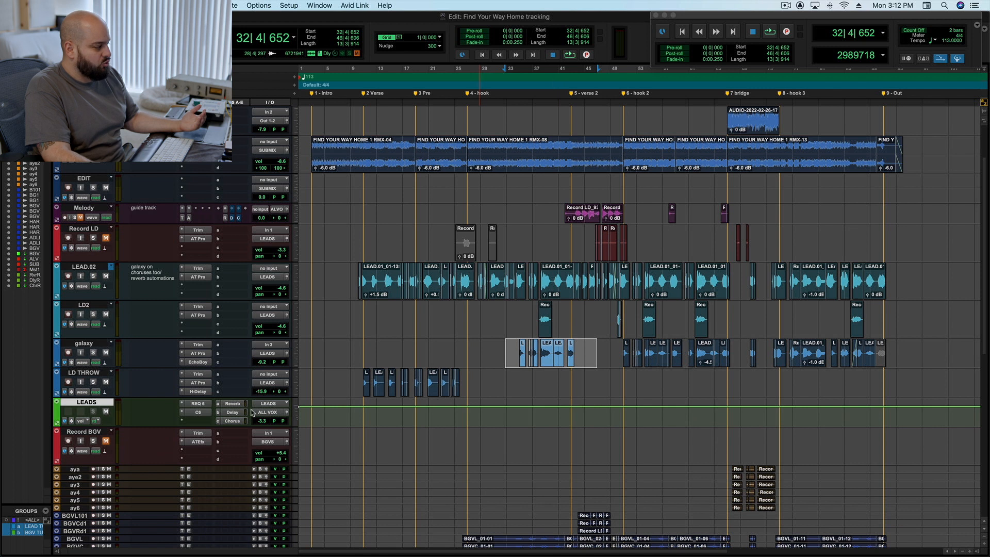
pyautogui.click(201, 405)
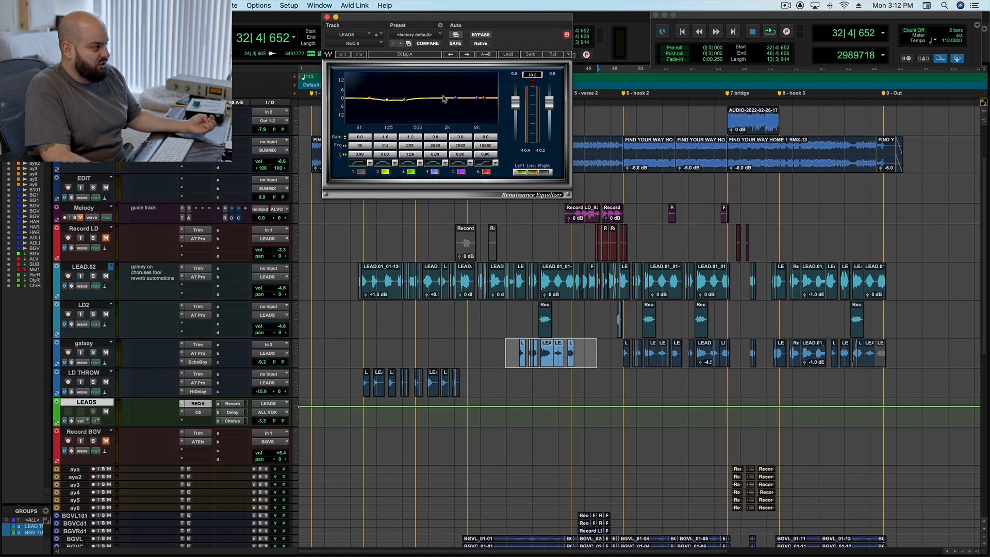
pyautogui.click(196, 412)
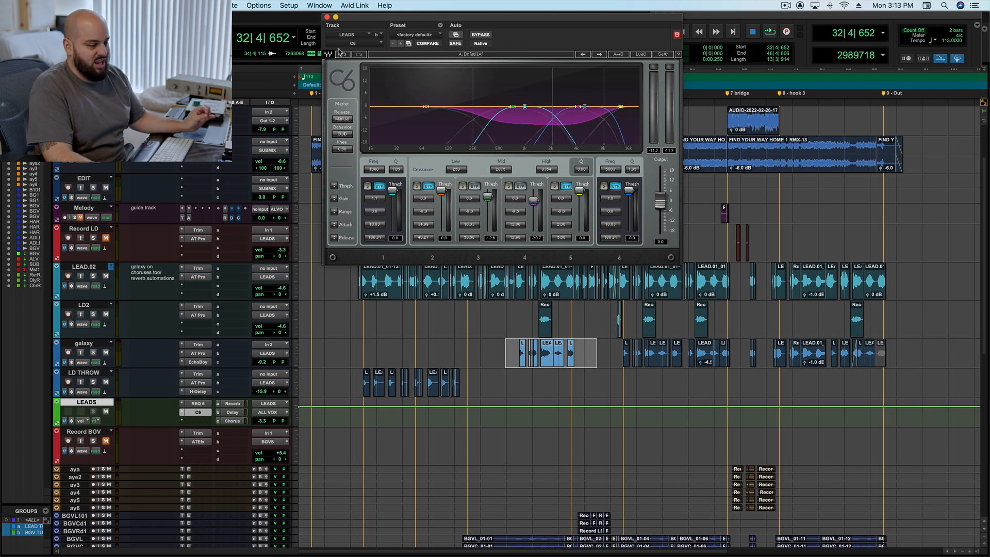
pyautogui.click(327, 17)
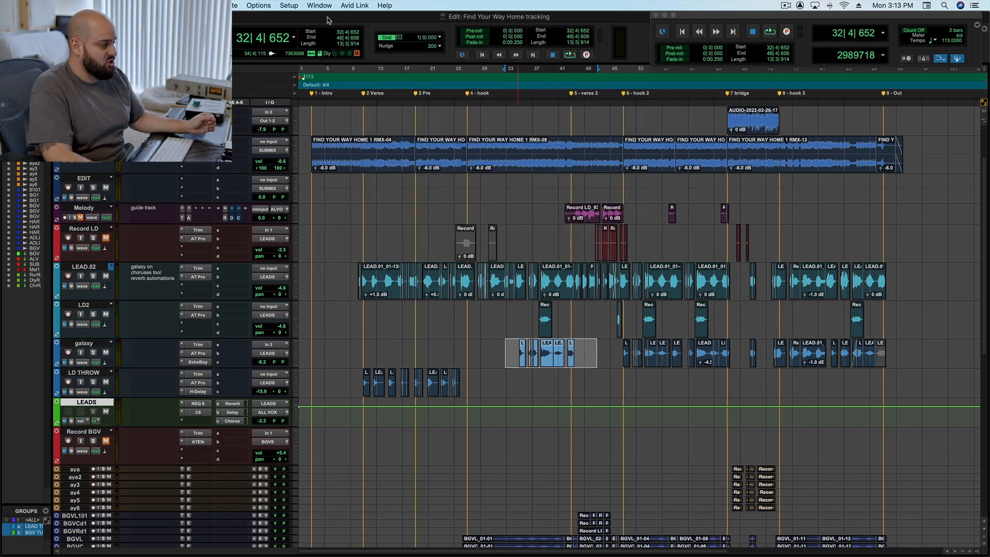
# Inspect the Reverb, Delay and Chorus sends on the LEADS bus, and close the send window.
pyautogui.scroll(-5, 365, 282)
pyautogui.click(364, 283)
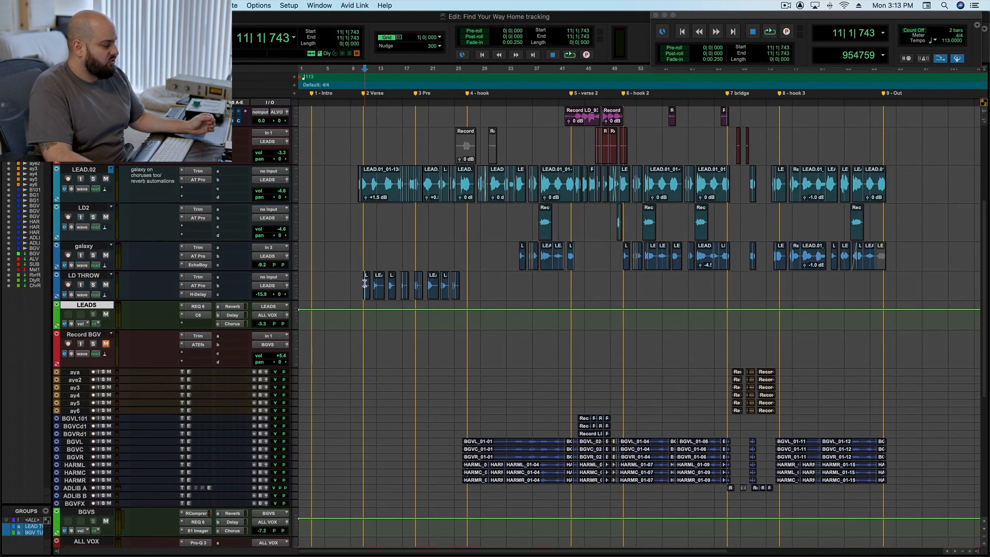
pyautogui.scroll(-3, 415, 281)
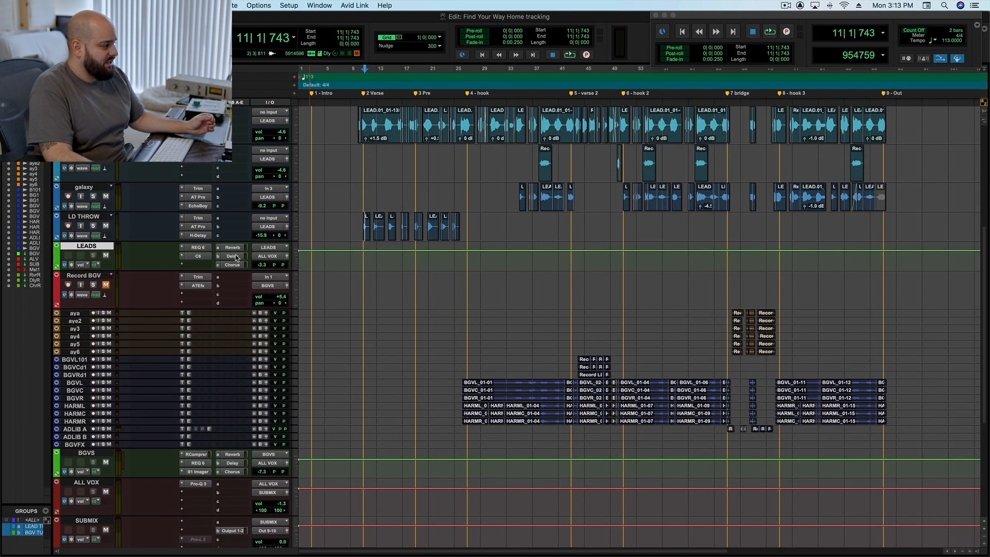
pyautogui.click(232, 248)
pyautogui.click(235, 257)
pyautogui.click(233, 265)
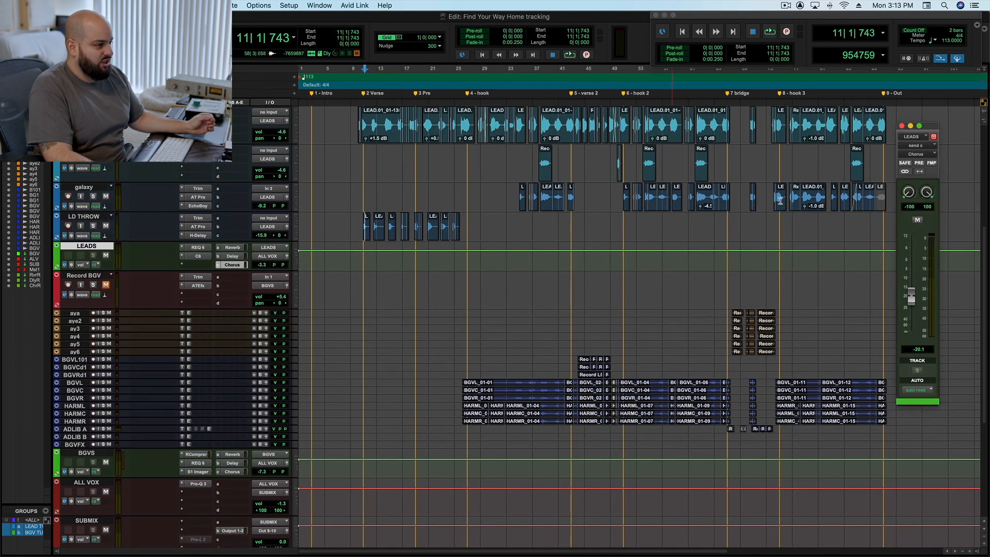
pyautogui.click(901, 126)
# Select the Record BGV track and highlight its empty range from the verse to the first hook, comparing it with the lead tracks.
pyautogui.scroll(-4, 437, 170)
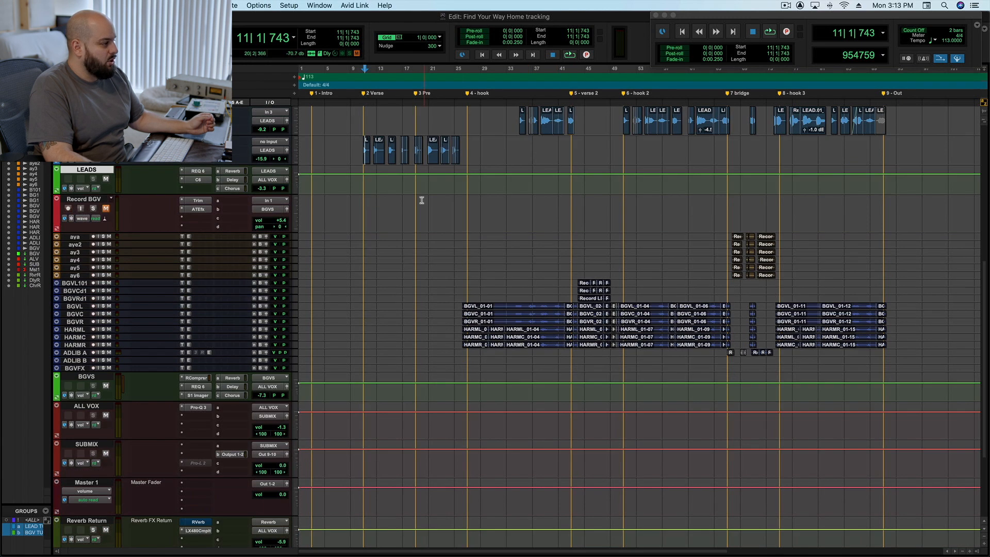
pyautogui.moveTo(365, 217); pyautogui.dragTo(500, 227)
pyautogui.click(99, 200)
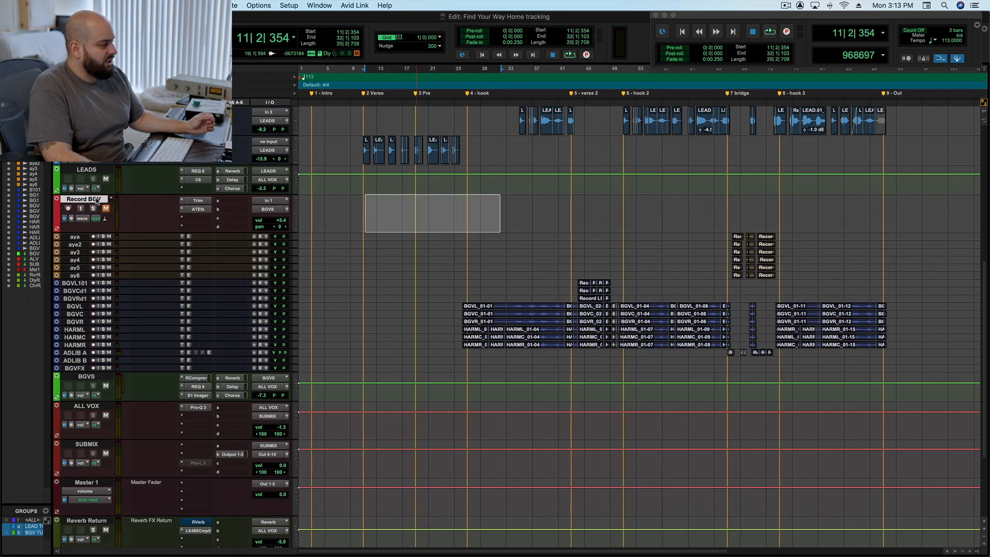
pyautogui.click(358, 215)
pyautogui.moveTo(358, 215); pyautogui.dragTo(586, 216)
pyautogui.scroll(7, 454, 195)
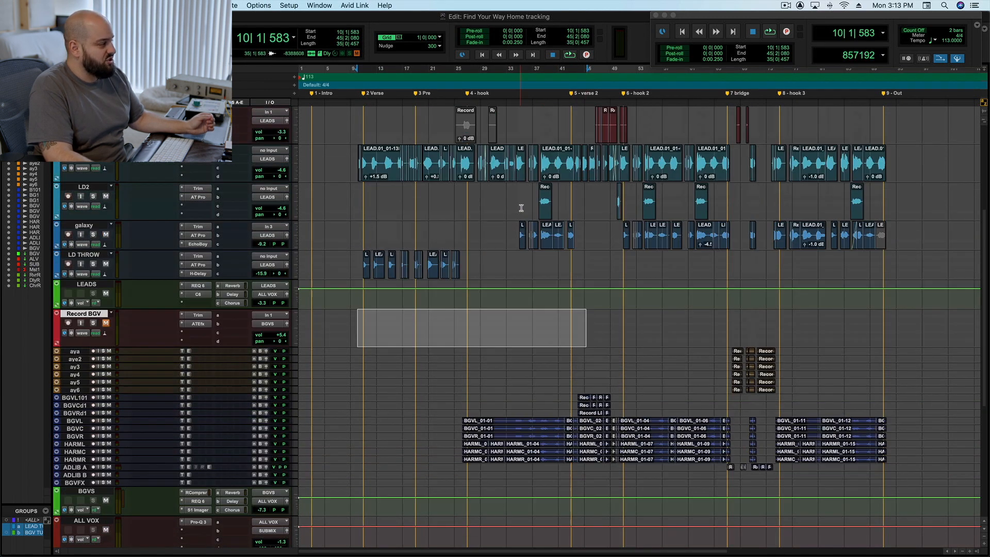
pyautogui.click(82, 170)
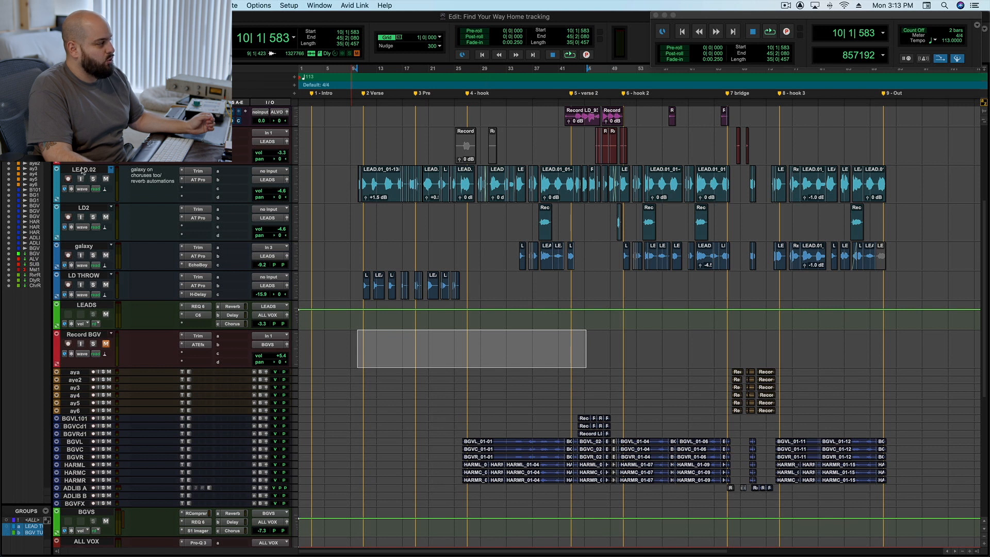
pyautogui.click(78, 336)
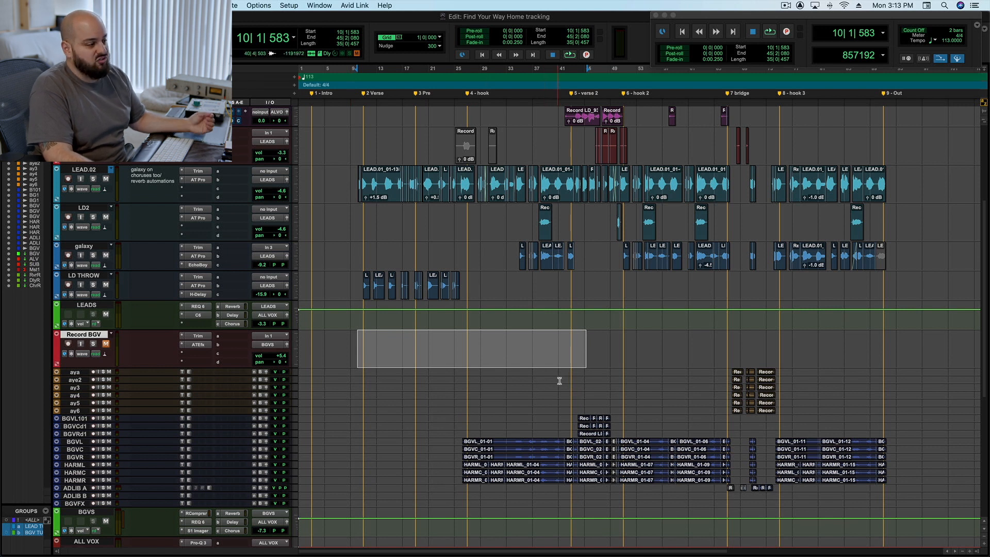
pyautogui.moveTo(358, 353); pyautogui.dragTo(474, 348)
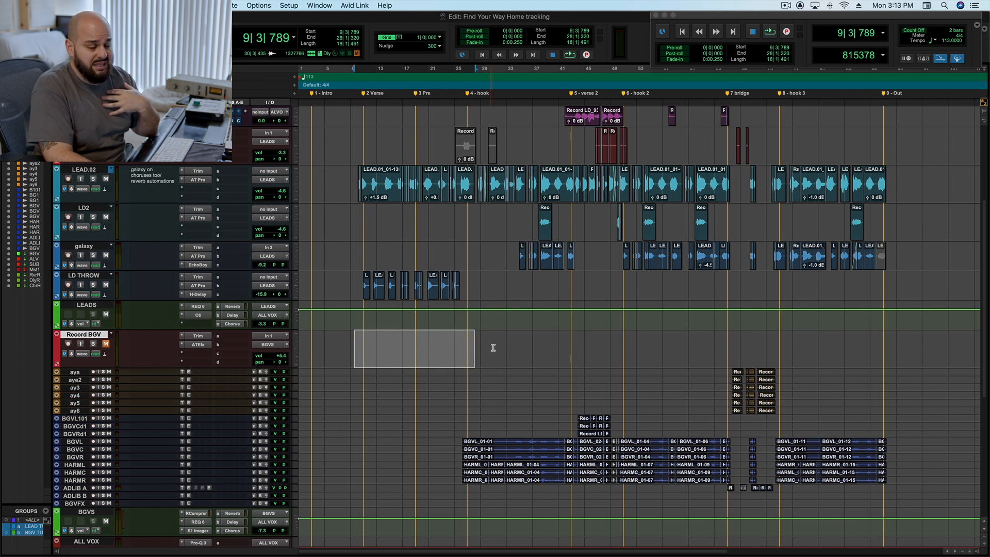
# Highlight all clips on the LEAD.02, LD2, galaxy and LD THROW tracks across the whole song, and clear the selection.
pyautogui.scroll(-1, 399, 353)
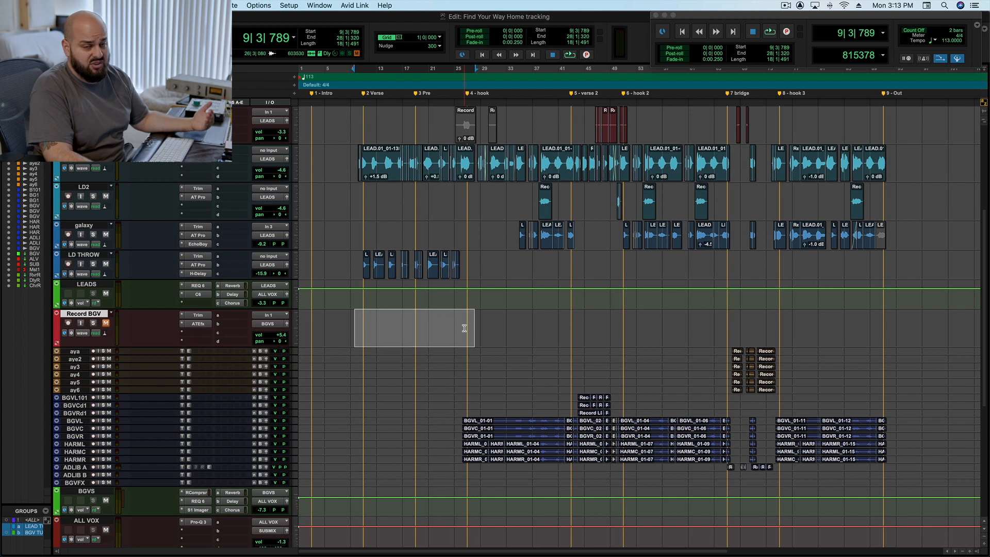
pyautogui.moveTo(337, 193); pyautogui.dragTo(873, 256)
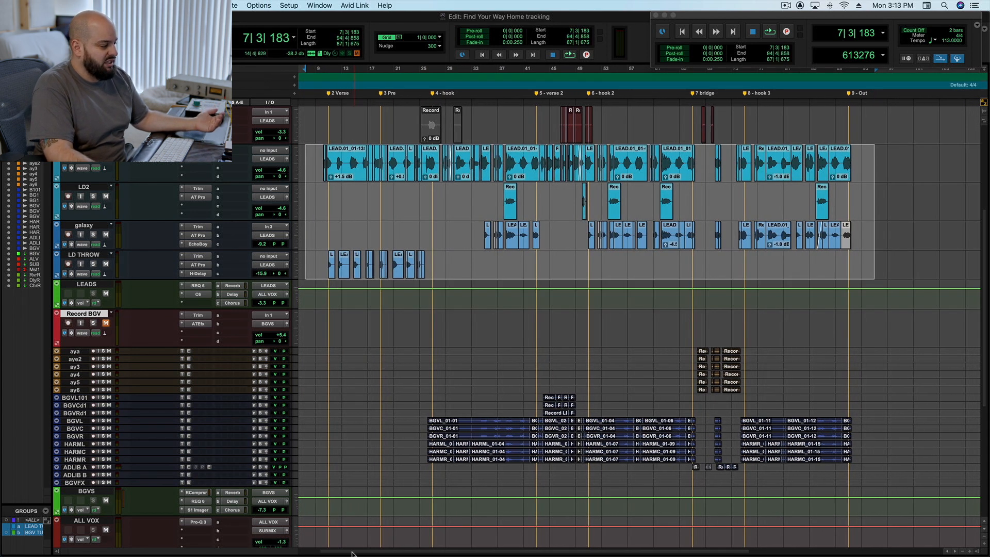
pyautogui.moveTo(352, 553); pyautogui.dragTo(331, 553)
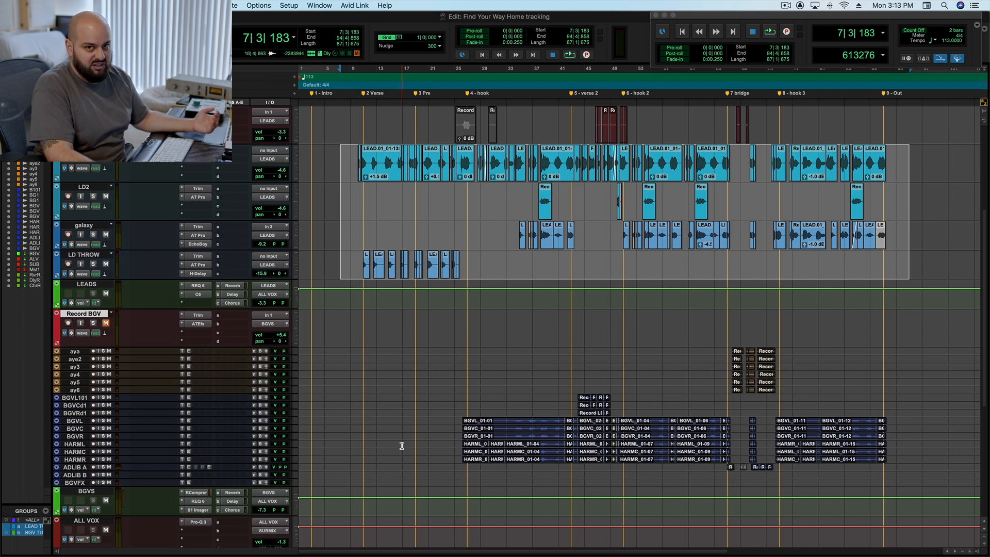
pyautogui.click(391, 360)
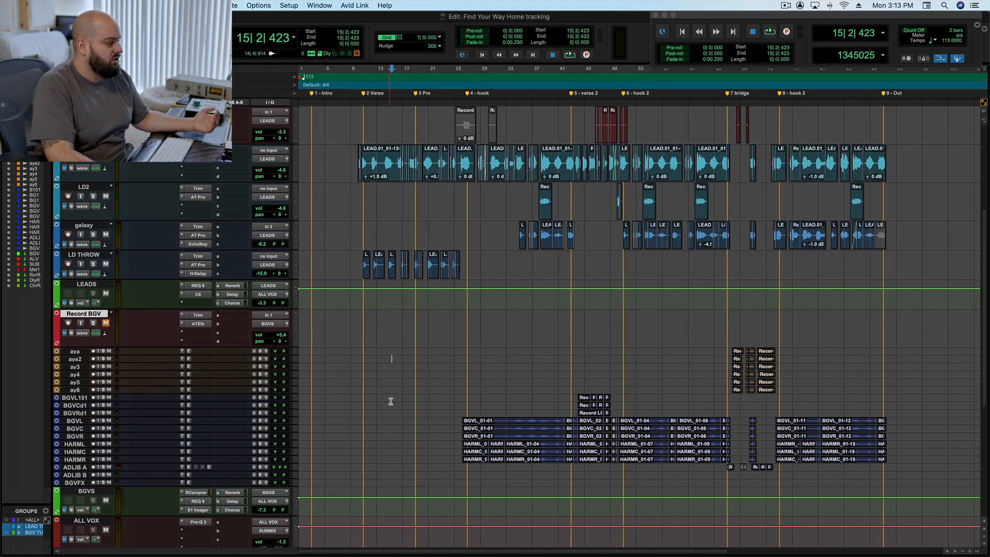
# Select the ALL VOX bus, followed by the Reverb Return, Delay Return and Chorus Return tracks, ending back on Reverb Return.
pyautogui.scroll(-5, 391, 391)
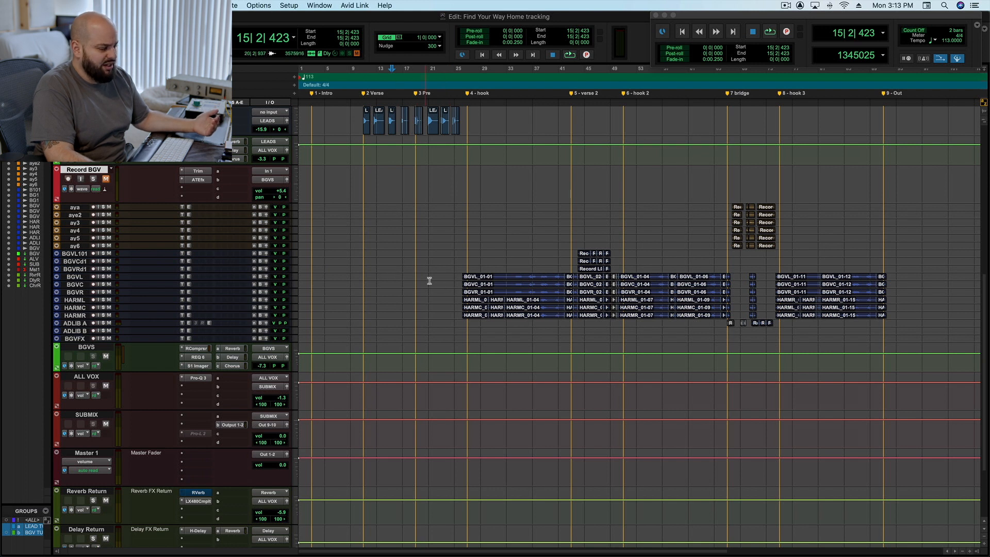
pyautogui.scroll(-2, 438, 281)
pyautogui.scroll(-2, 443, 273)
pyautogui.scroll(-3, 108, 316)
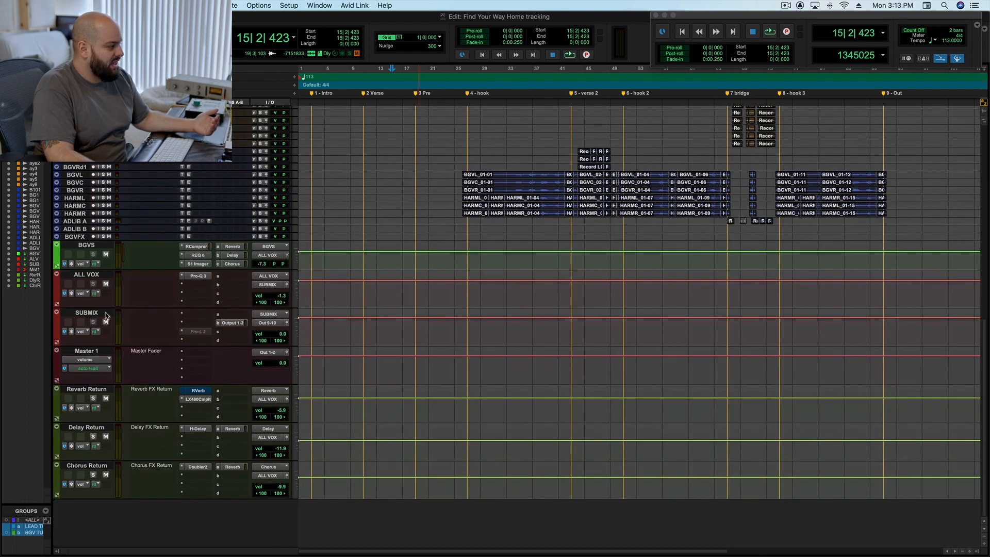
pyautogui.click(86, 274)
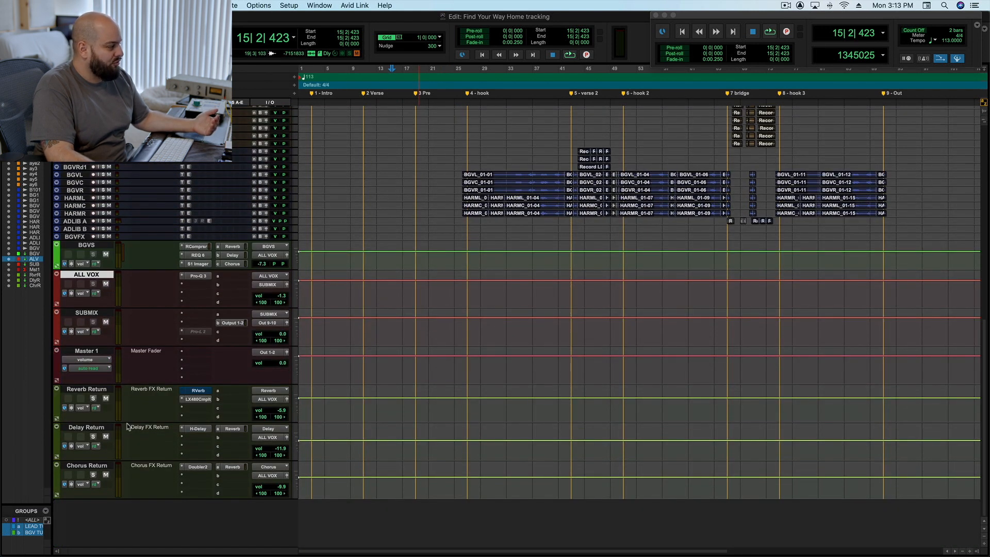
pyautogui.click(87, 389)
pyautogui.click(77, 427)
pyautogui.click(80, 465)
pyautogui.click(83, 391)
# Select the BGVS bus and review the lead and background vocal tracks above it in relation to the ALL VOX bus.
pyautogui.click(95, 245)
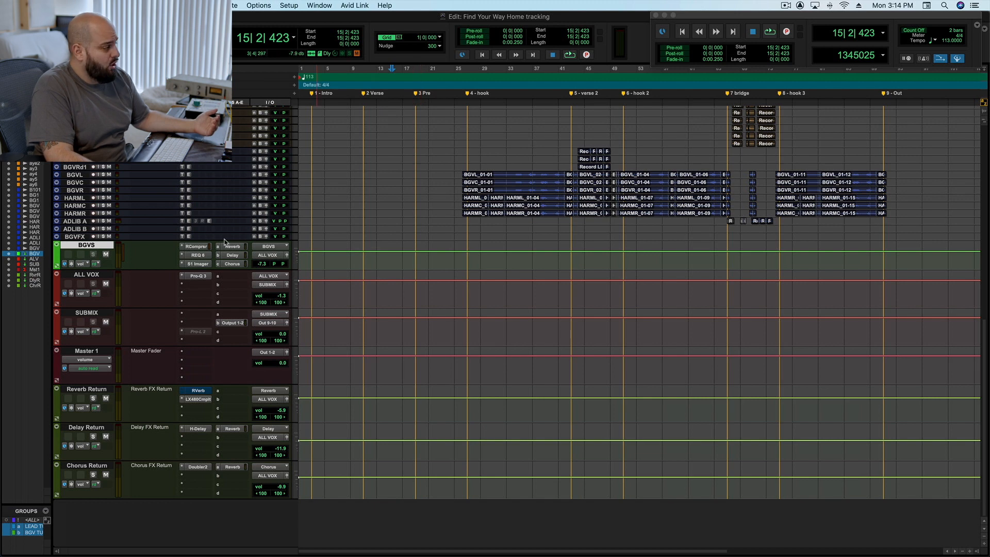
pyautogui.scroll(15, 392, 264)
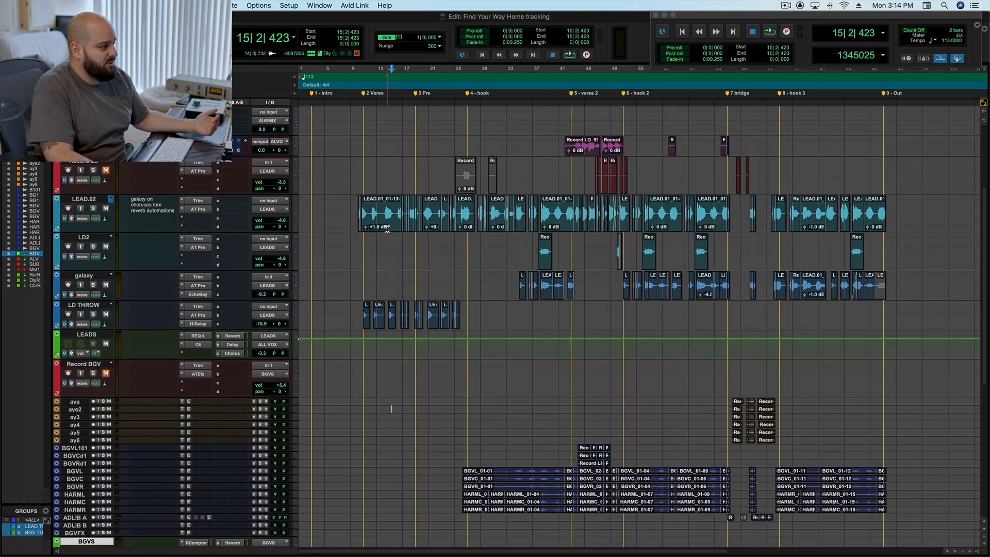
pyautogui.scroll(-15, 400, 271)
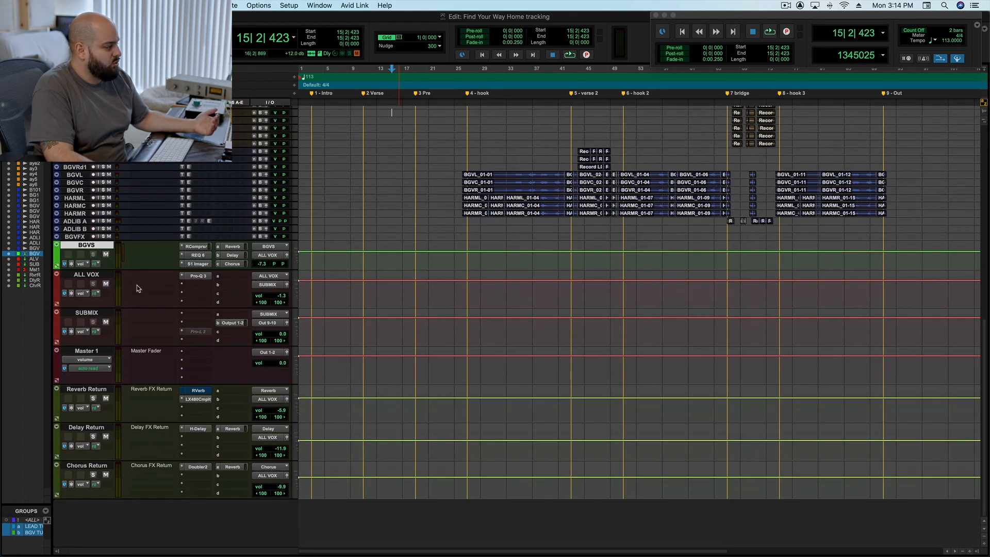
pyautogui.click(108, 284)
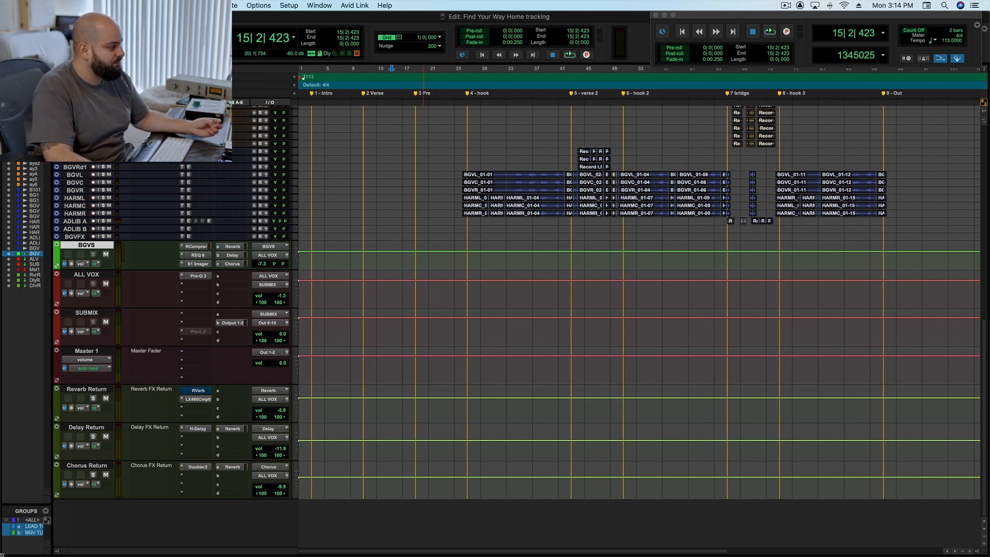
# Point out the Reverb Return track's relation to the ALL VOX bus by selecting each, leaving Reverb Return selected.
pyautogui.click(92, 391)
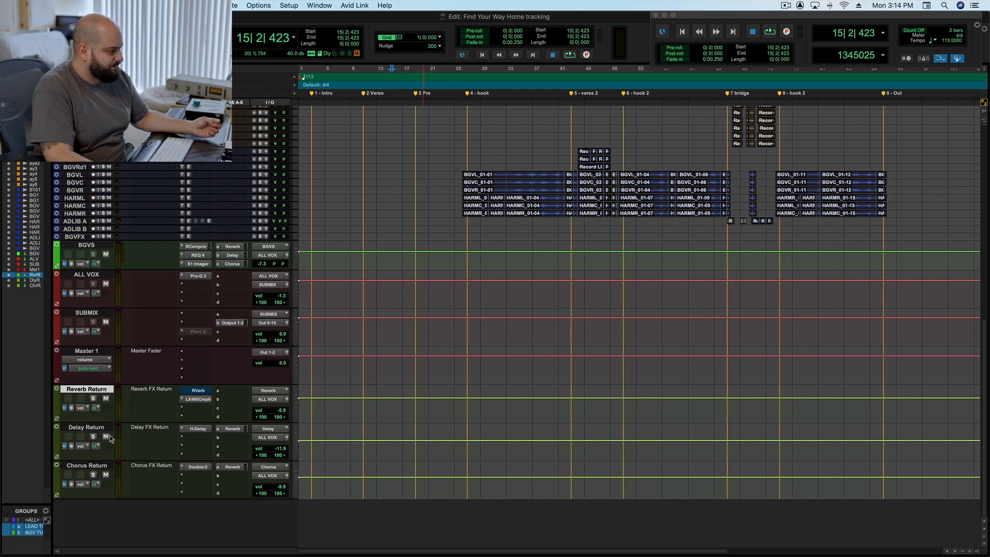
pyautogui.click(93, 276)
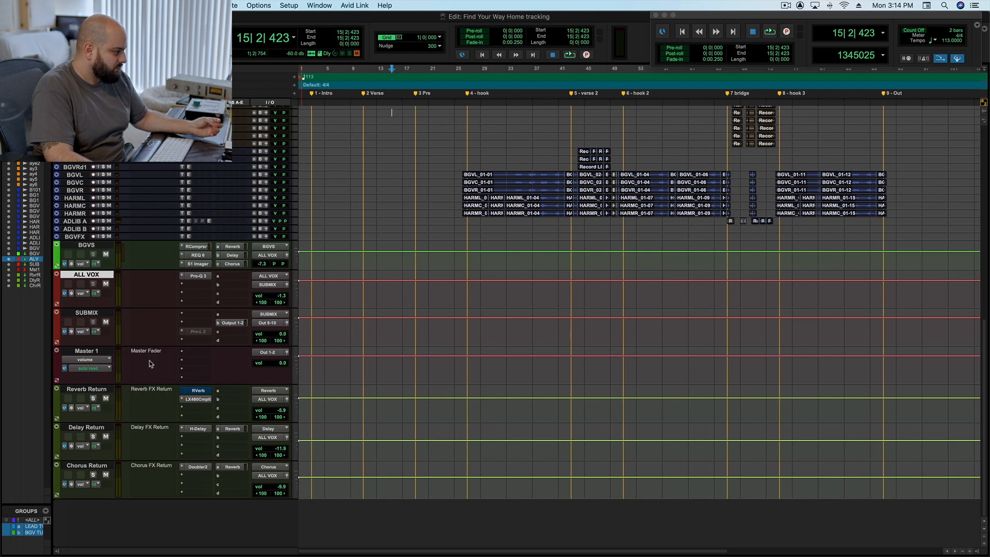
pyautogui.click(80, 388)
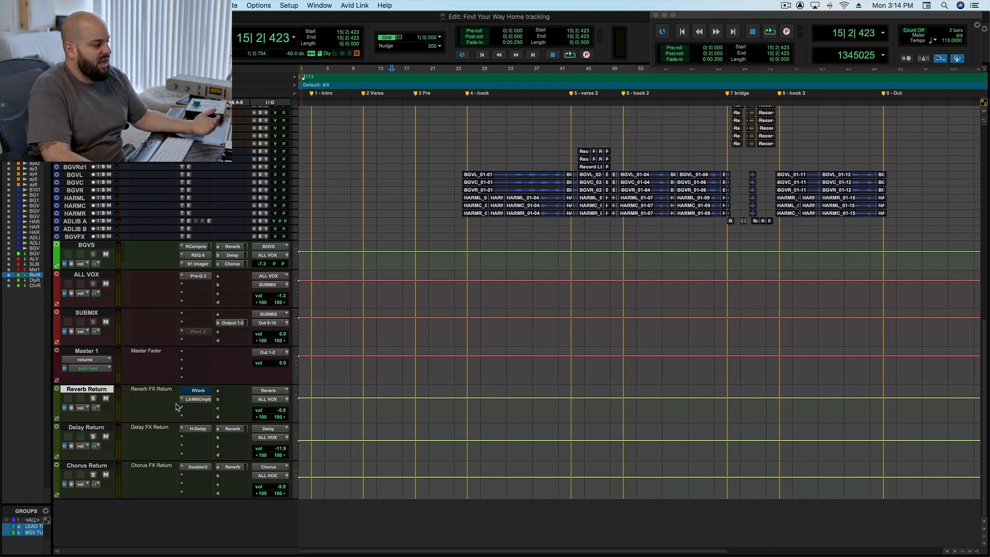
# Inspect the H-Delay insert on Delay Return and the bypassed RVerb on Reverb Return, and close the plug-in window.
pyautogui.click(198, 466)
pyautogui.click(198, 429)
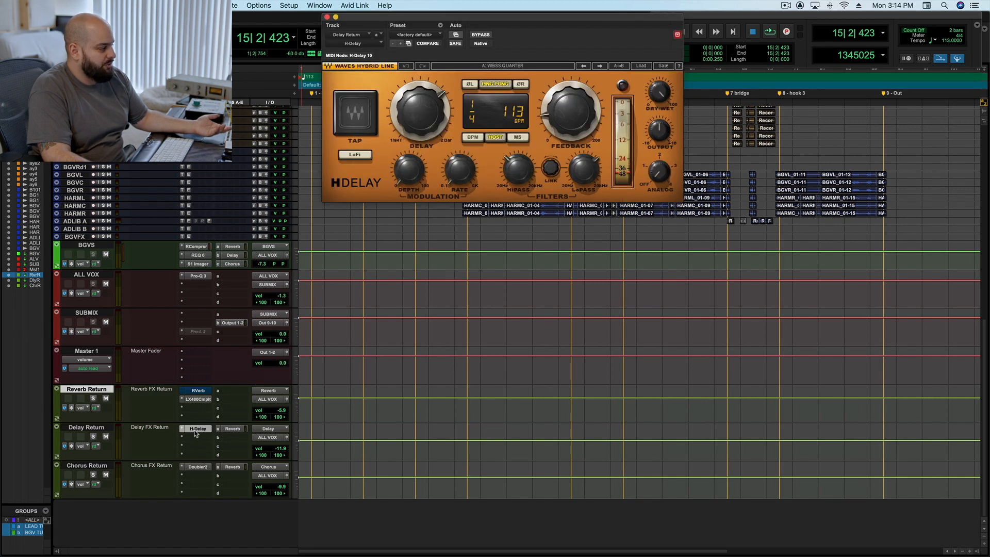
pyautogui.click(197, 389)
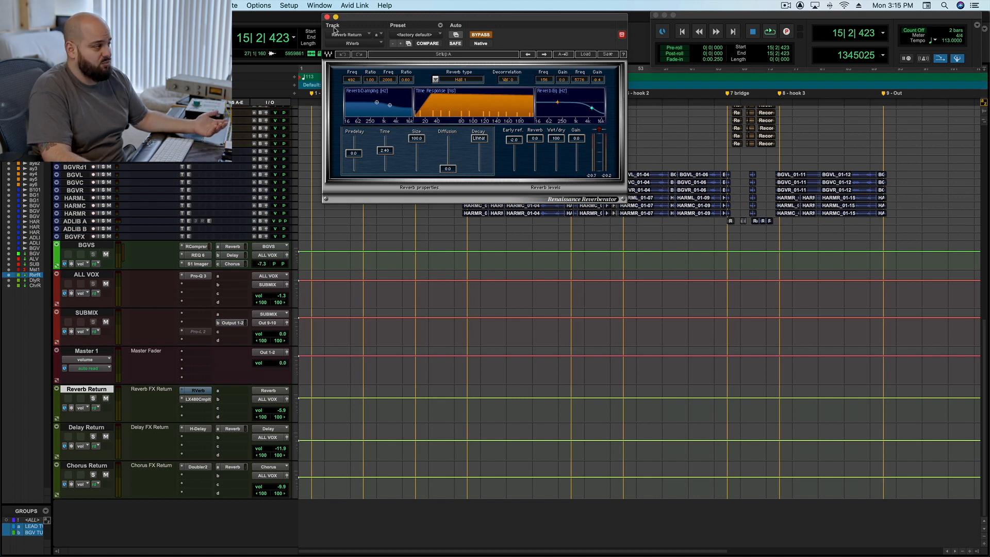
pyautogui.press('super+w')
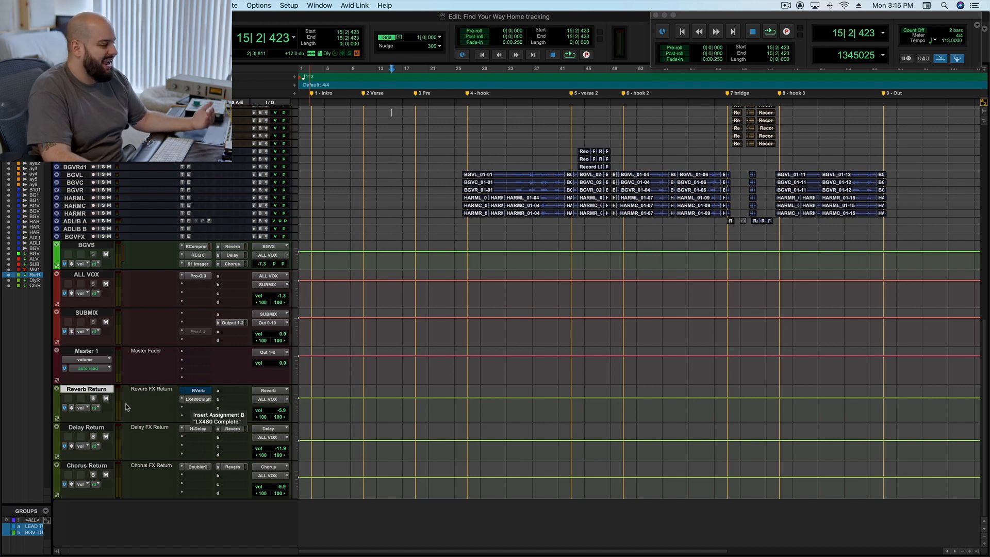
# Inspect the LX480 reverb on Reverb Return, browse its Matt Weiss signature presets without changing the preset, and close the plug-in.
pyautogui.click(201, 401)
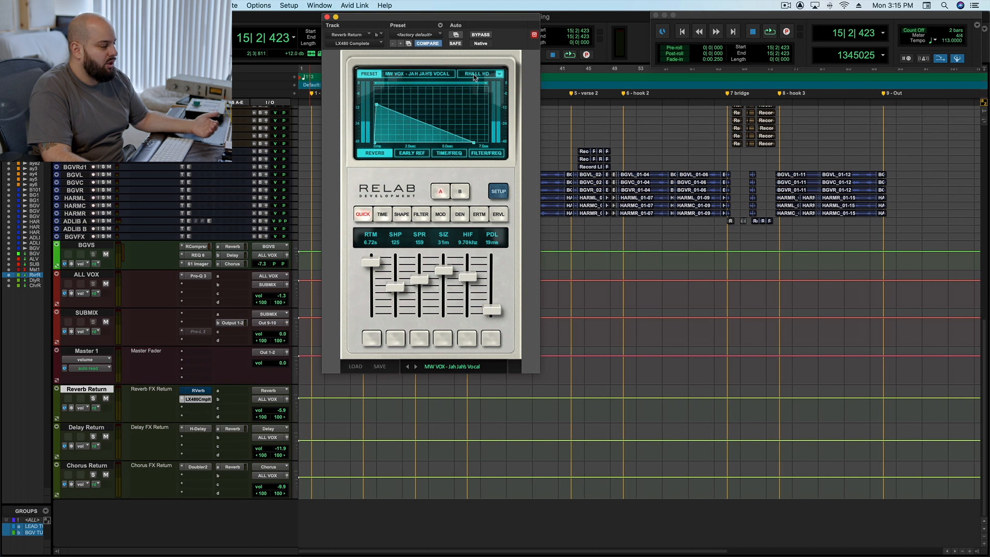
pyautogui.moveTo(488, 15); pyautogui.dragTo(543, 19)
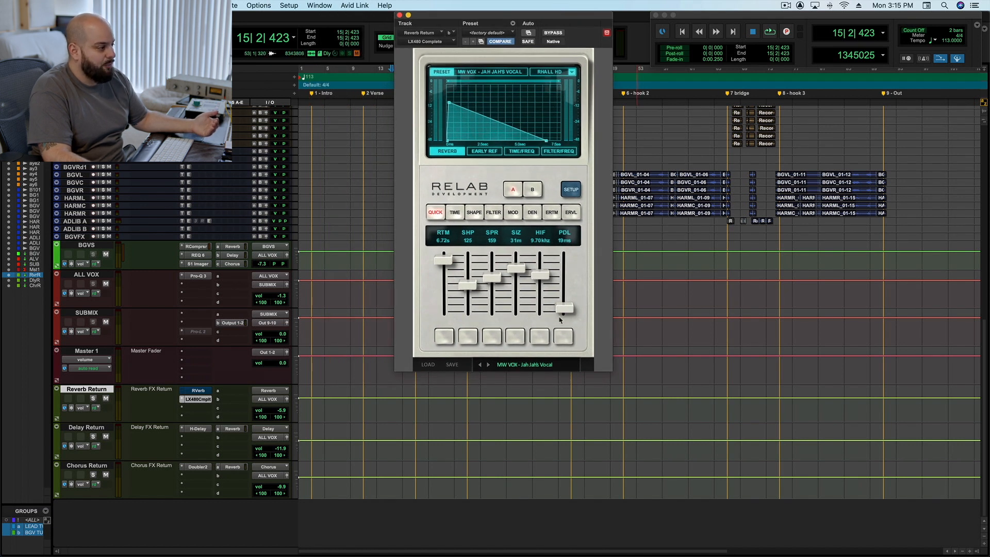
pyautogui.click(533, 369)
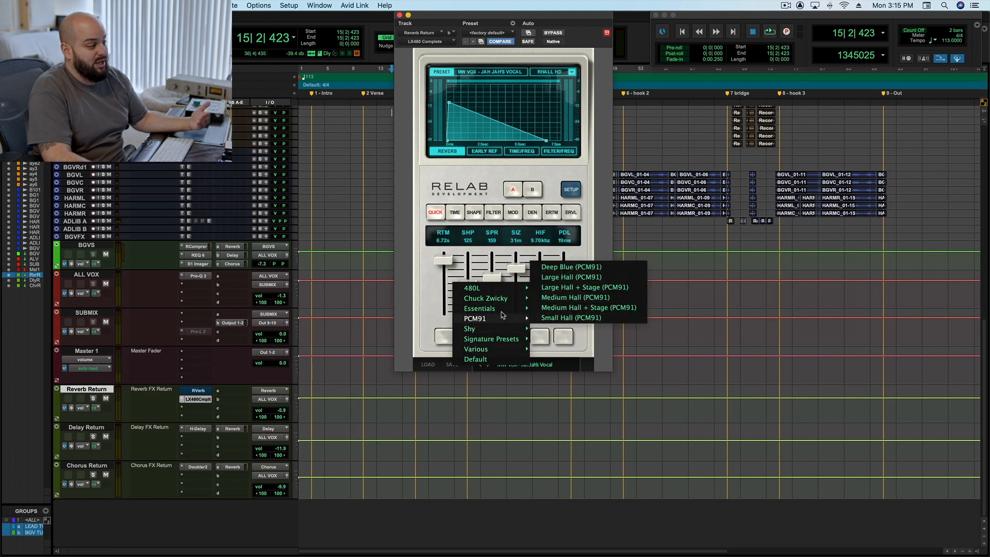
pyautogui.moveTo(500, 336)
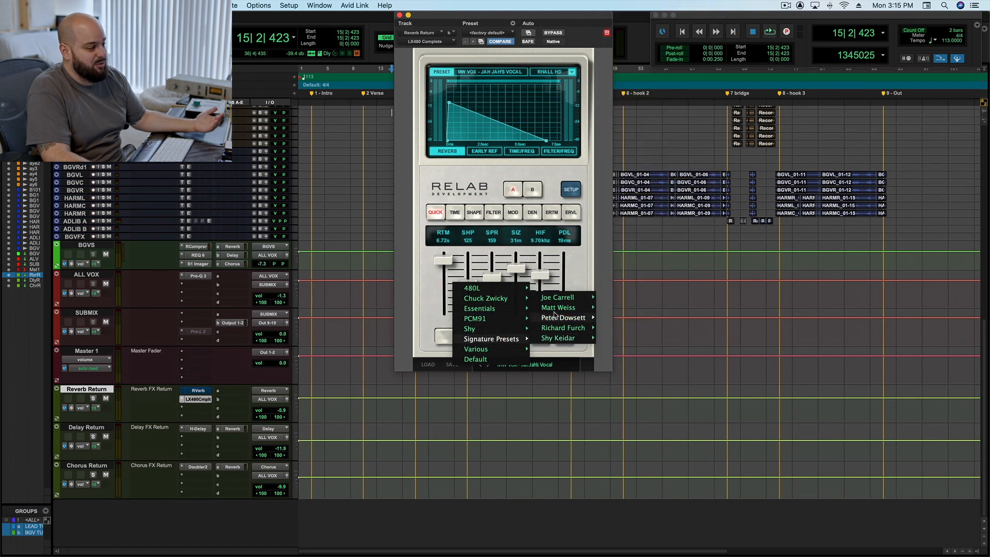
pyautogui.moveTo(549, 309)
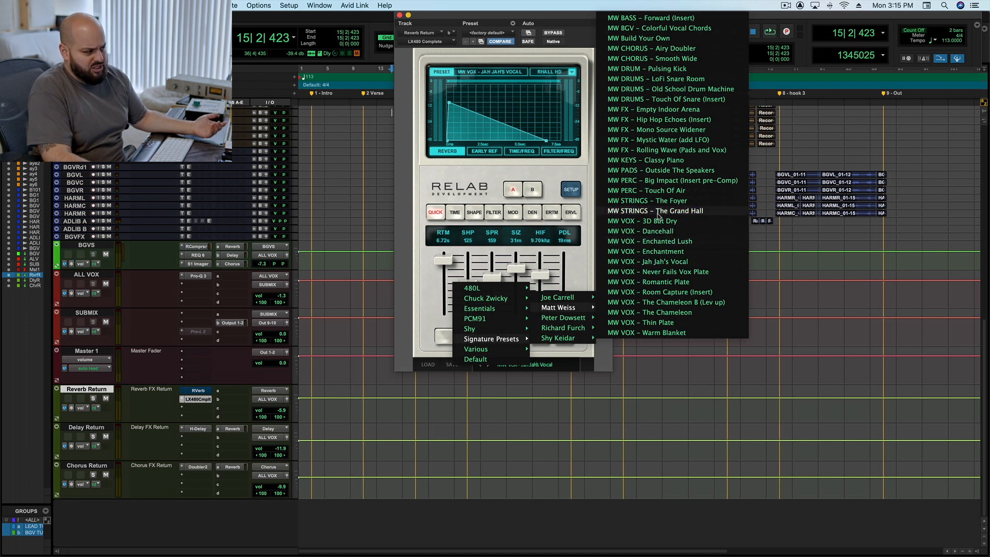
pyautogui.click(273, 28)
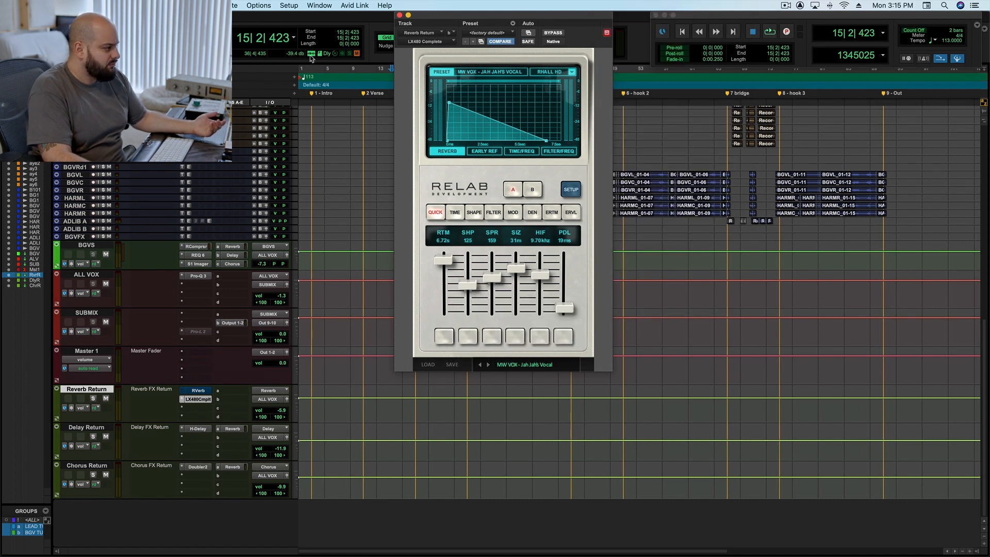
pyautogui.click(399, 15)
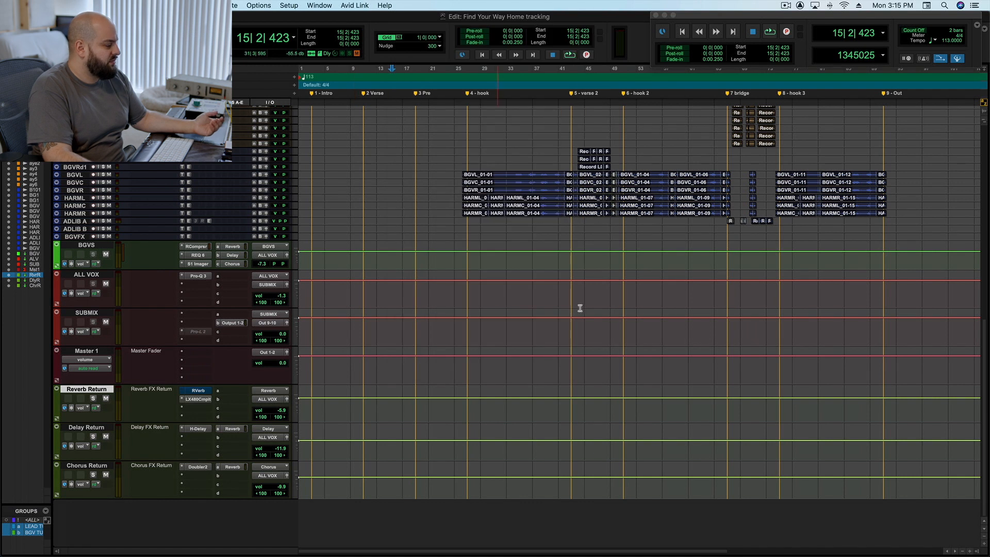
# Highlight the empty range before the intro on the INSTR BUS track, and clear the selection.
pyautogui.scroll(15, 579, 296)
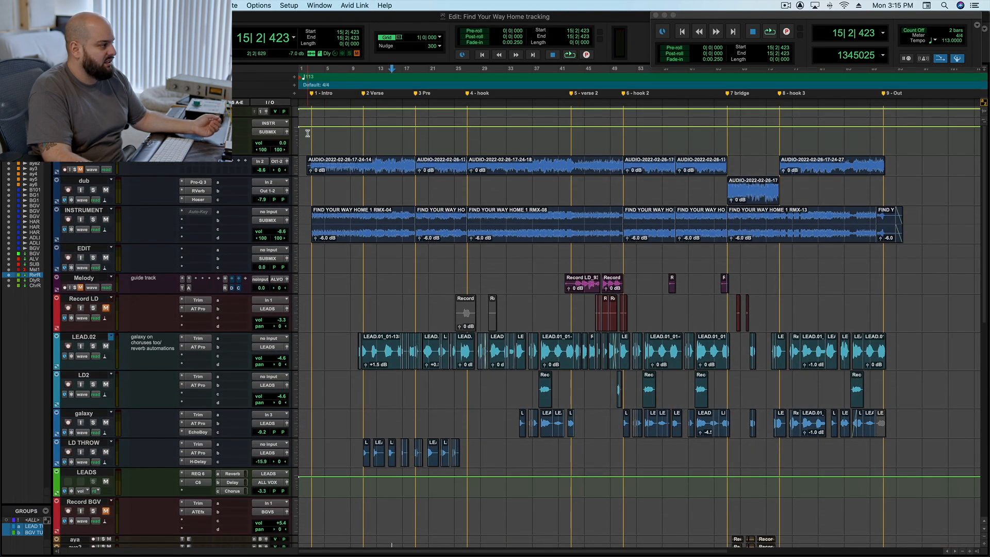
pyautogui.moveTo(307, 133); pyautogui.dragTo(262, 139)
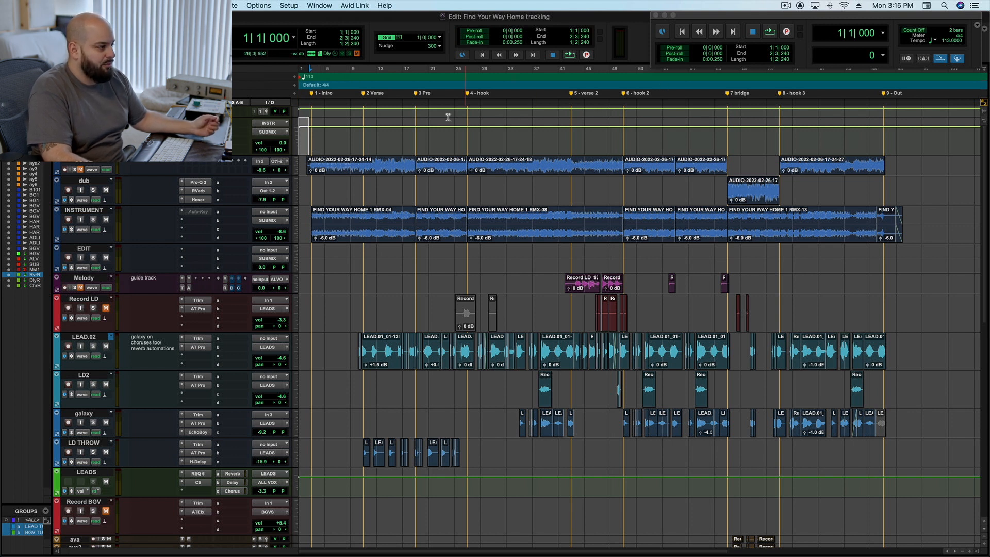
pyautogui.click(304, 143)
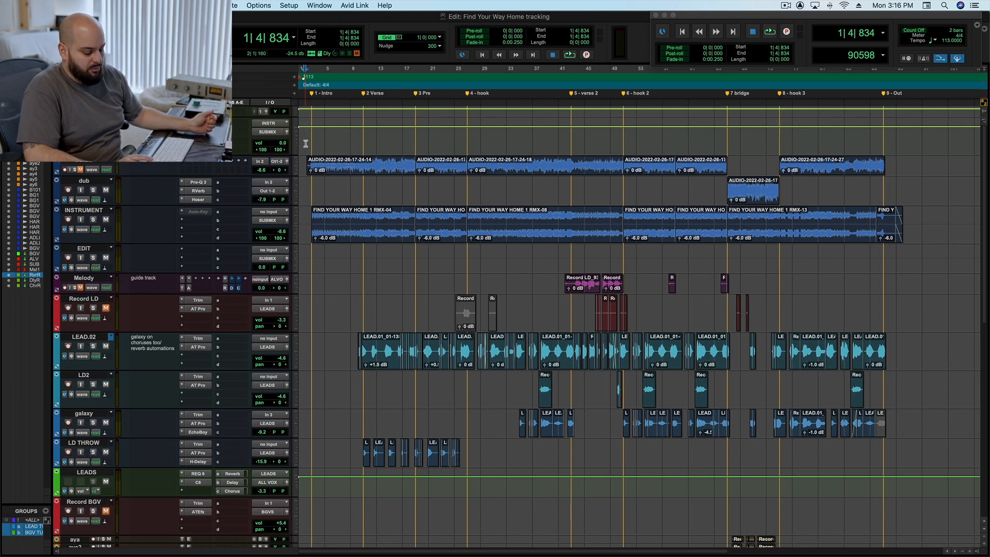
# Recall memory location 5 at verse 2, play the session briefly from there and stop playback.
pyautogui.press('KP_Decimal')
pyautogui.press('KP_5')
pyautogui.press('KP_Decimal')
pyautogui.press('space')
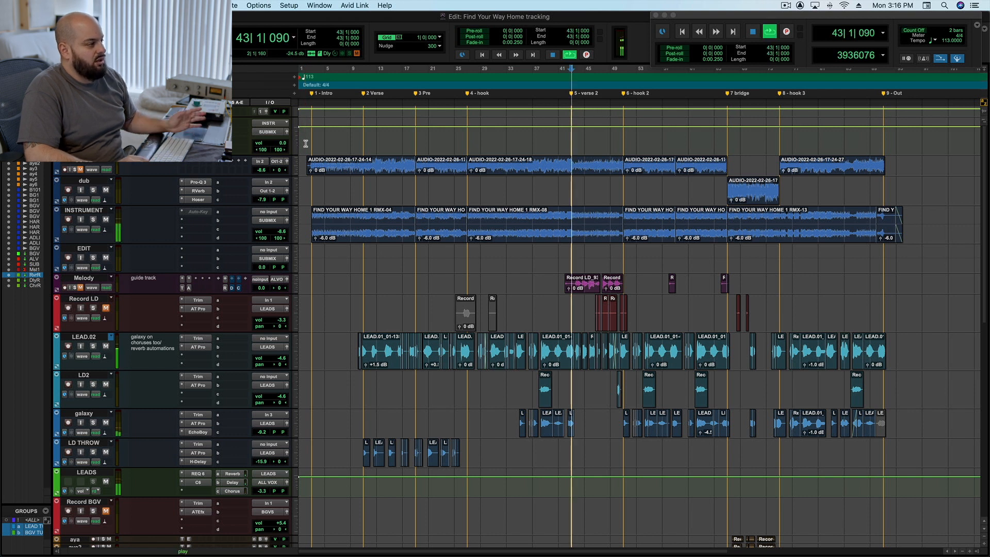
pyautogui.press('space')
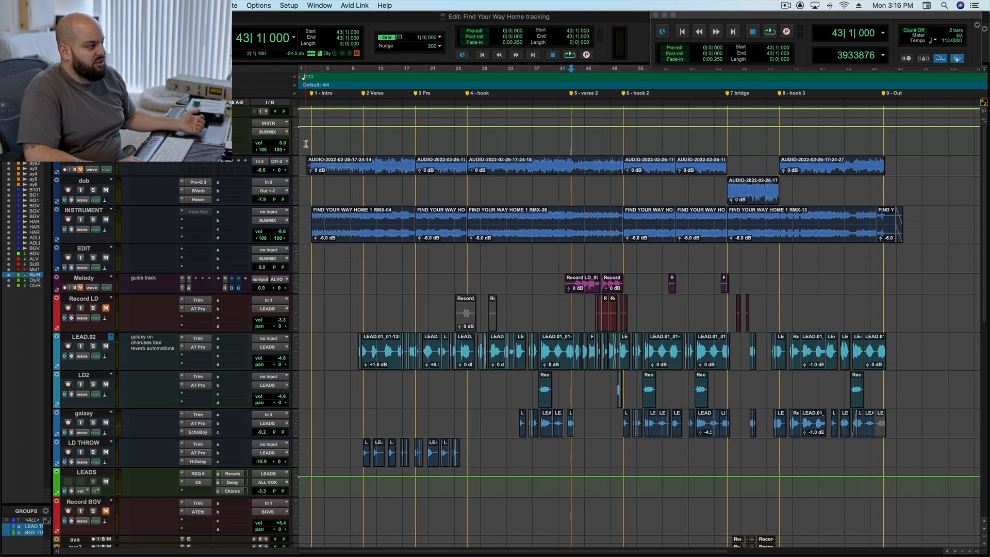
# Recall memory location 1 and then 2, play the session briefly from the verse and stop playback.
pyautogui.press('KP_Decimal')
pyautogui.press('KP_1')
pyautogui.press('KP_Decimal')
pyautogui.press('KP_Decimal')
pyautogui.press('KP_2')
pyautogui.press('KP_Decimal')
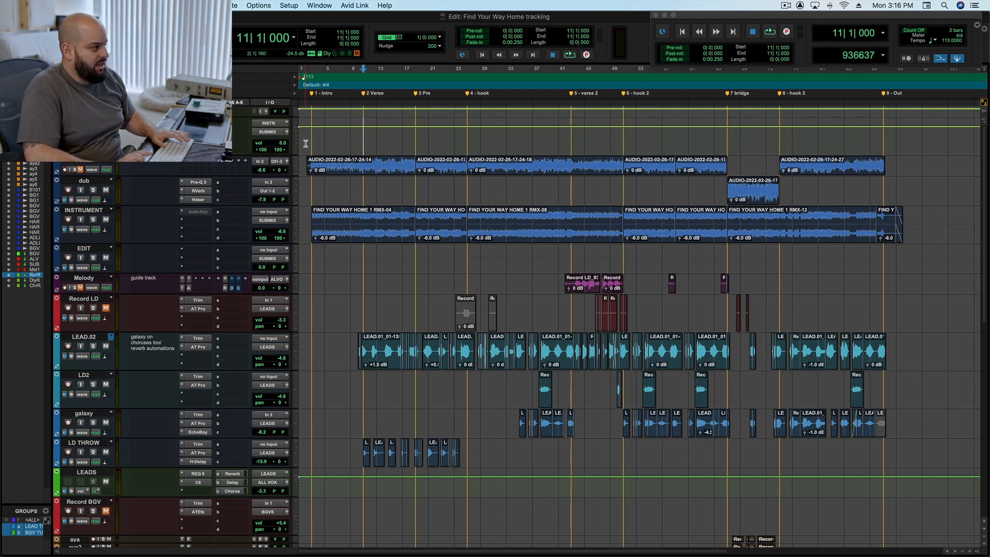
pyautogui.press('space')
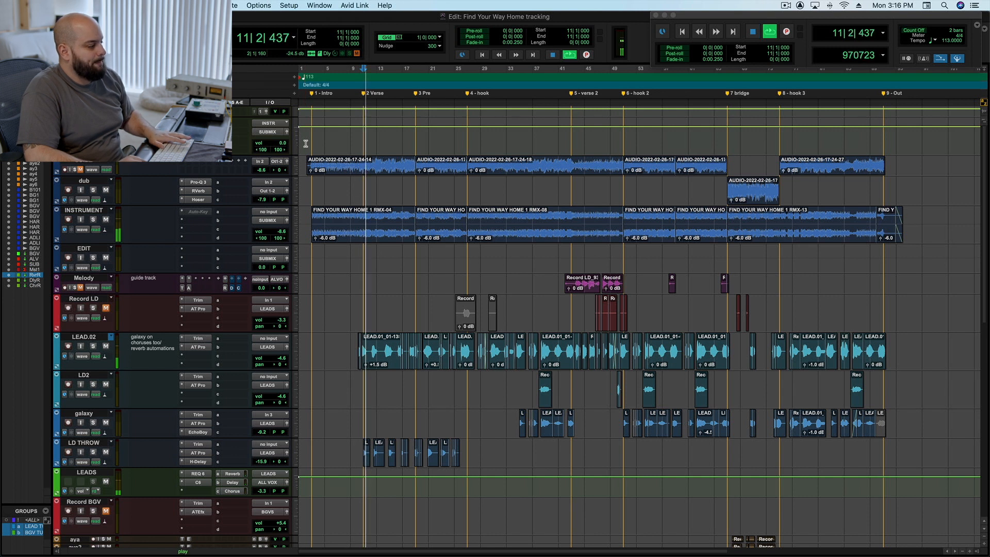
pyautogui.press('space')
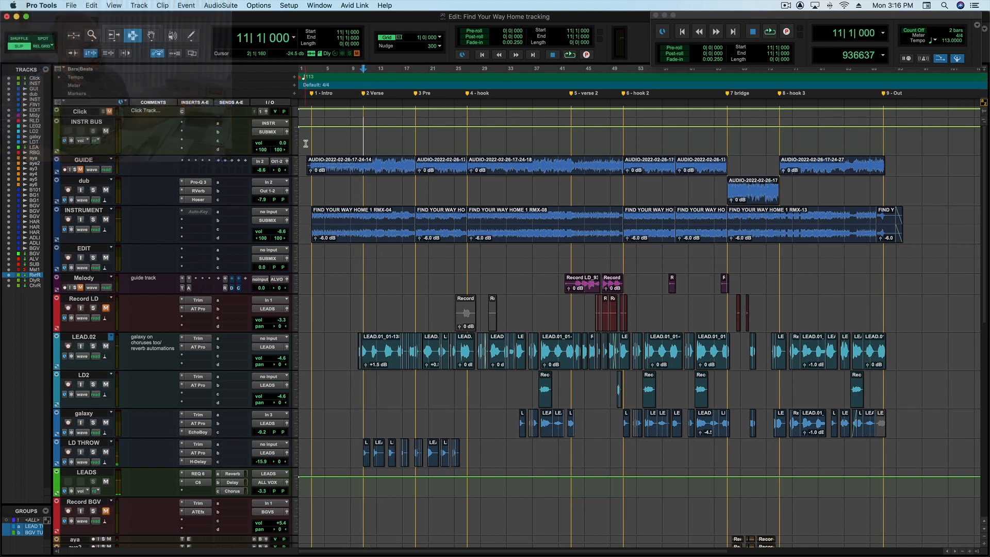